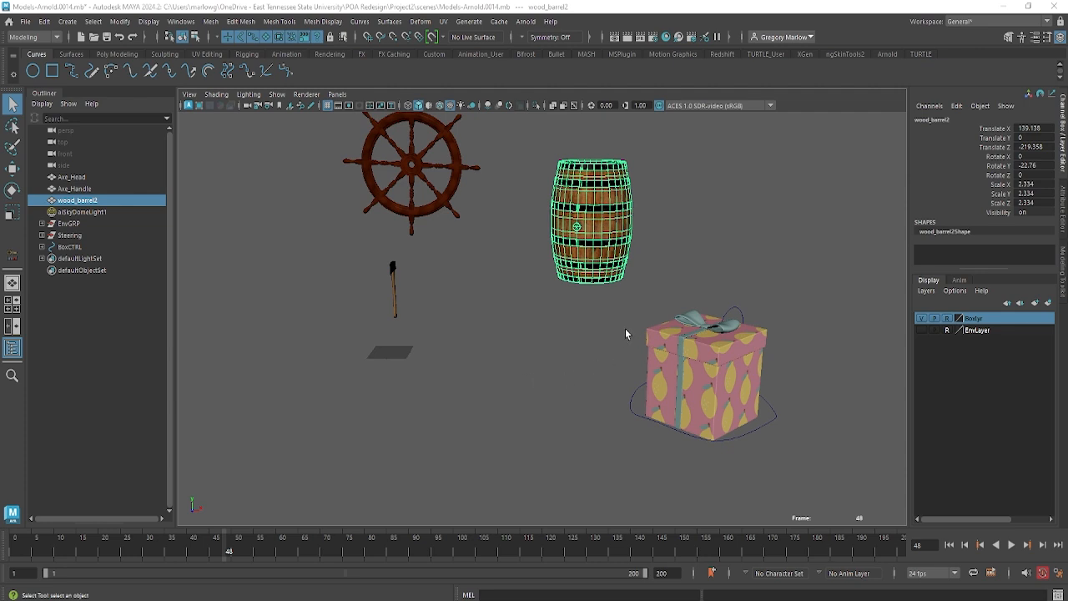
# Step: Frame the wooden barrel and turn on the visibility of EnvLayer
pyautogui.keyDown('alt'); pyautogui.moveTo(625, 326); pyautogui.dragTo(599, 439); pyautogui.keyUp('alt')
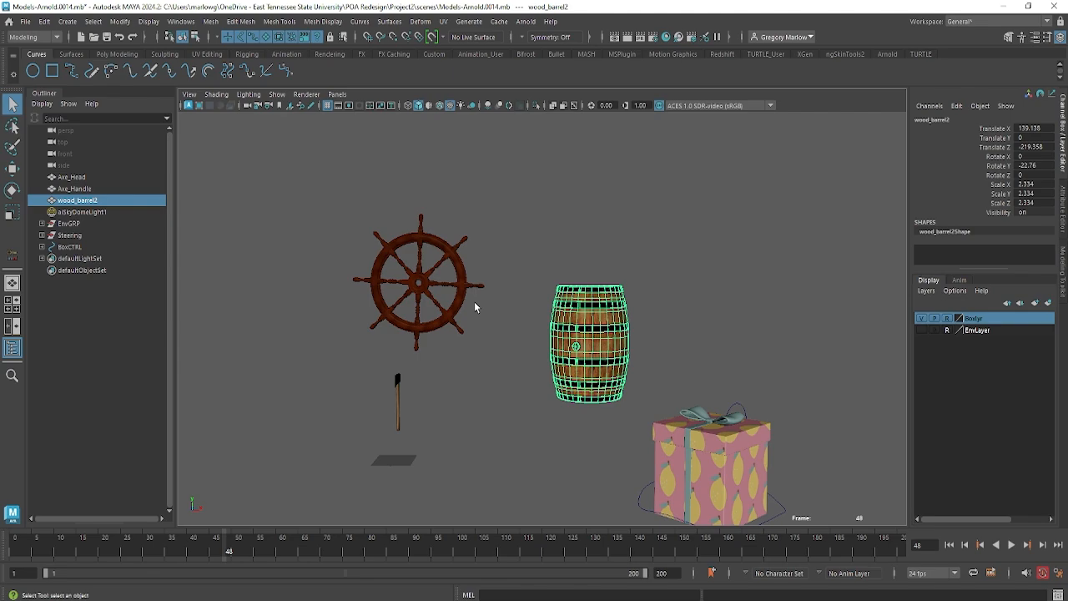
pyautogui.keyDown('alt'); pyautogui.moveTo(648, 373); pyautogui.dragTo(598, 393); pyautogui.keyUp('alt')
pyautogui.keyDown('alt'); pyautogui.moveTo(598, 393); pyautogui.dragTo(376, 415, button='middle'); pyautogui.keyUp('alt')
pyautogui.keyDown('alt'); pyautogui.moveTo(375, 415); pyautogui.dragTo(559, 409, button='right'); pyautogui.keyUp('alt')
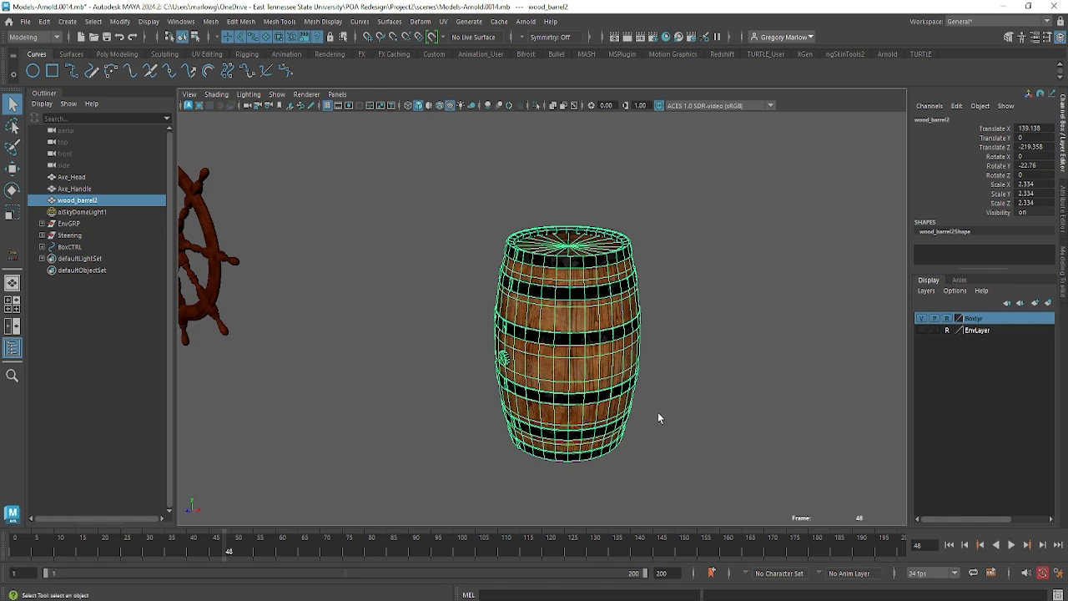
pyautogui.click(921, 330)
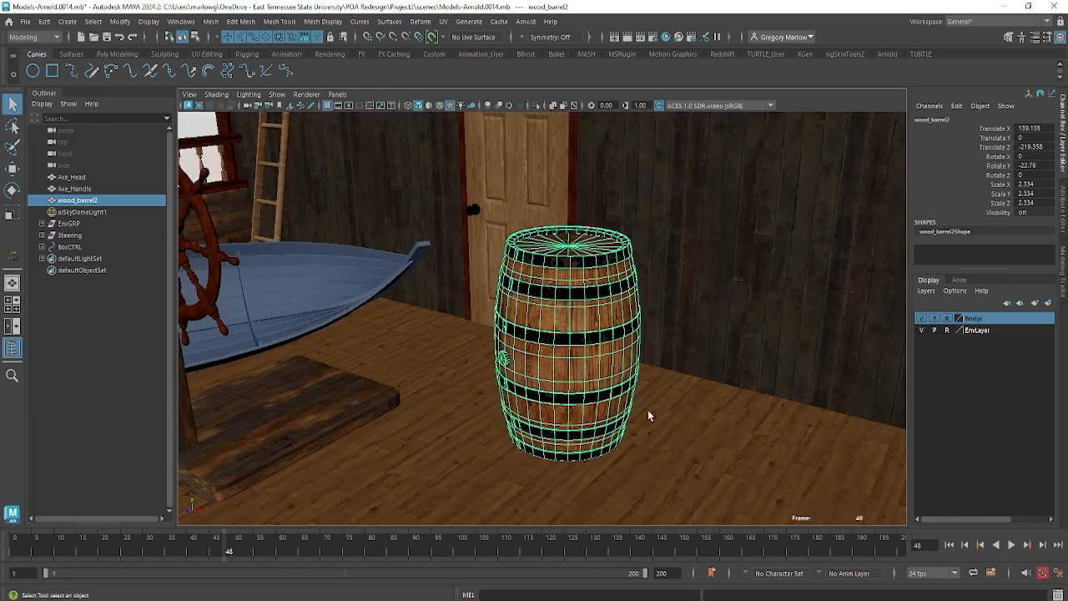
# Step: Move the barrel across the deck to the wall beside the door, at about X 133 and Z -279
pyautogui.keyDown('alt'); pyautogui.moveTo(568, 413); pyautogui.dragTo(536, 410); pyautogui.keyUp('alt')
pyautogui.keyDown('alt'); pyautogui.moveTo(774, 460); pyautogui.dragTo(557, 418, button='right'); pyautogui.keyUp('alt')
pyautogui.keyDown('alt'); pyautogui.moveTo(557, 418); pyautogui.dragTo(572, 307, button='middle'); pyautogui.keyUp('alt')
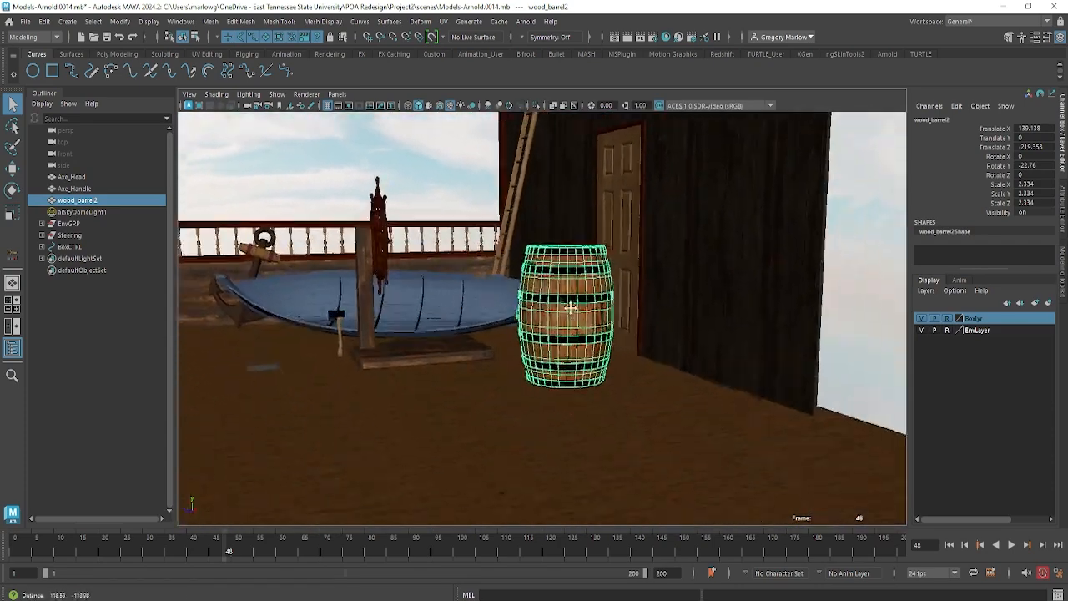
pyautogui.keyDown('alt'); pyautogui.moveTo(571, 307); pyautogui.dragTo(499, 323); pyautogui.keyUp('alt')
pyautogui.press('w')
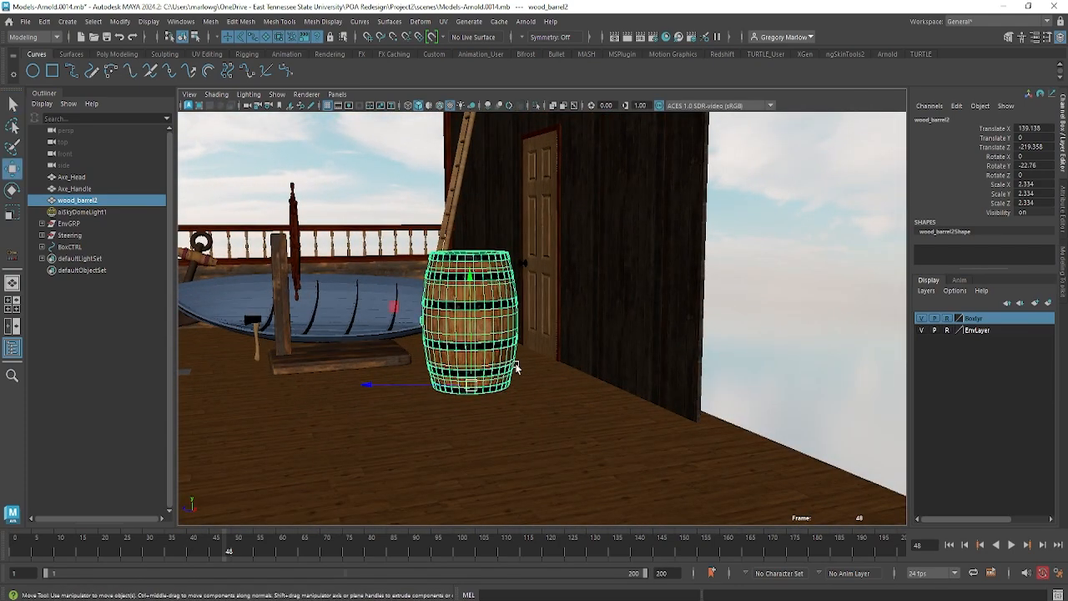
pyautogui.keyDown('alt'); pyautogui.moveTo(425, 396); pyautogui.dragTo(491, 410); pyautogui.keyUp('alt')
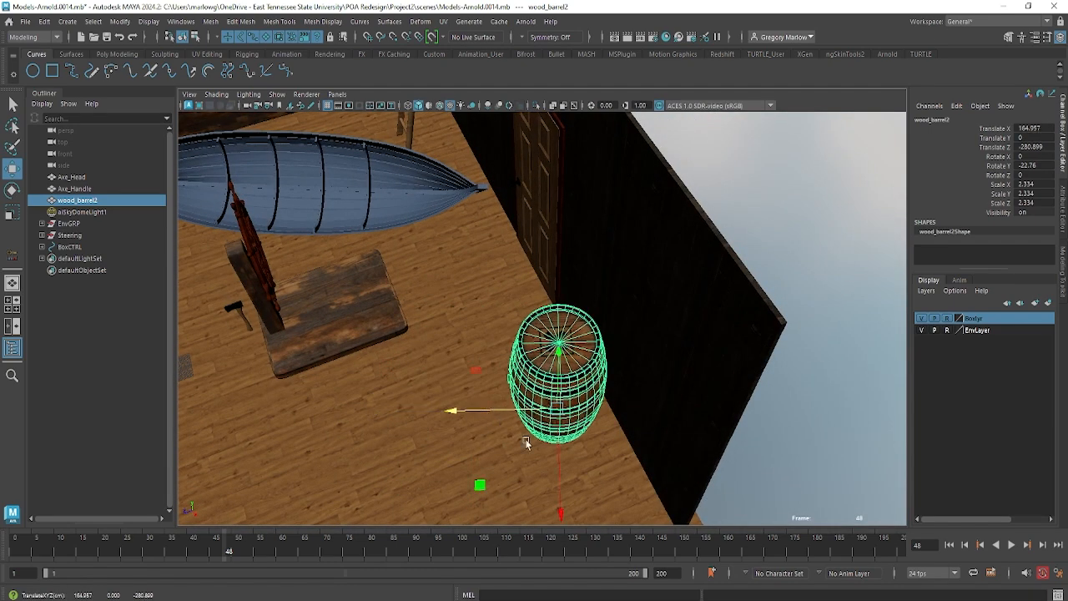
pyautogui.moveTo(563, 490); pyautogui.dragTo(561, 455)
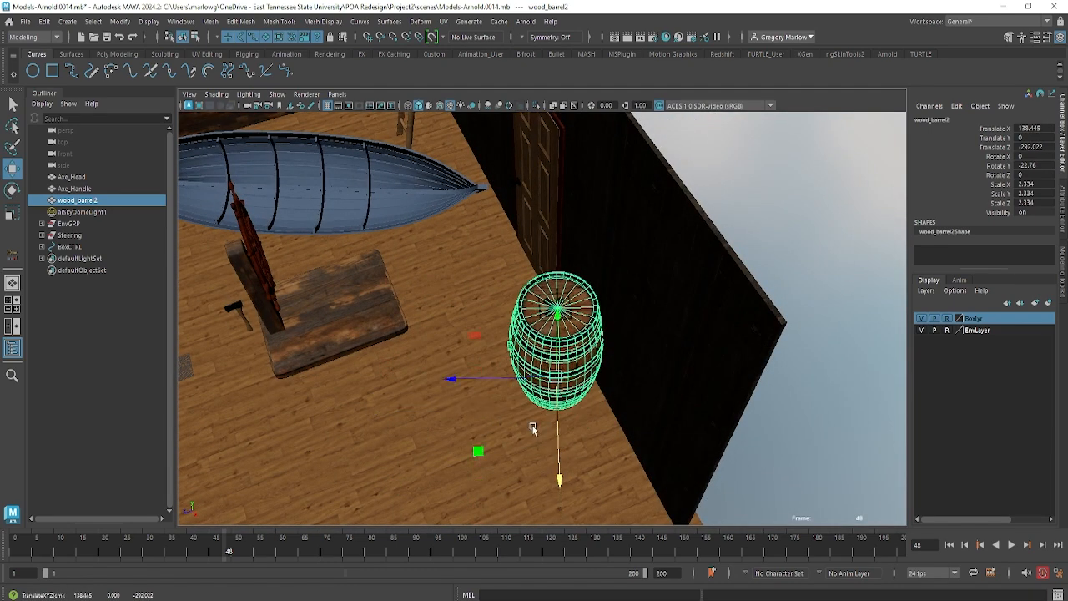
pyautogui.moveTo(510, 377); pyautogui.dragTo(521, 419)
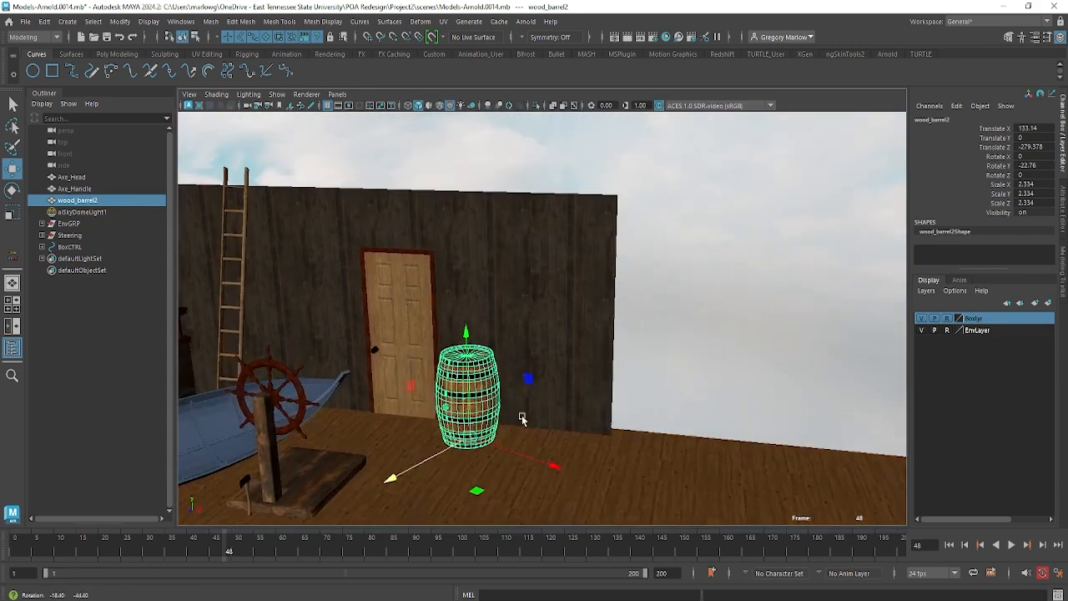
# Step: Switch to the Animation toolset and place the Nonlinear deformers in a floating window beside the barrel
pyautogui.keyDown('alt'); pyautogui.moveTo(521, 419); pyautogui.dragTo(529, 344, button='middle'); pyautogui.keyUp('alt')
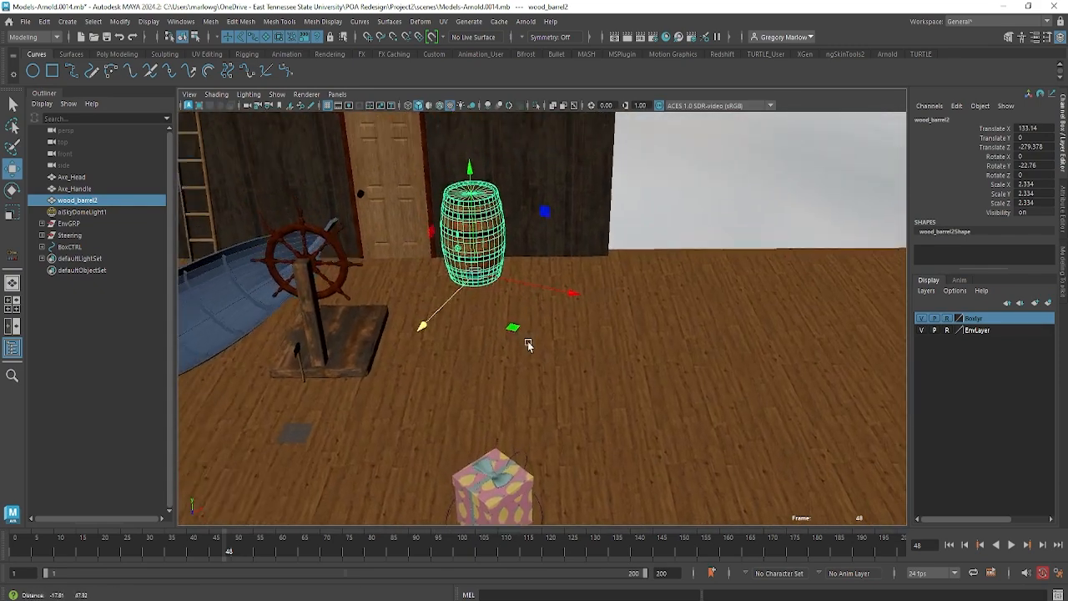
pyautogui.keyDown('alt'); pyautogui.moveTo(527, 345); pyautogui.dragTo(691, 417, button='right'); pyautogui.keyUp('alt')
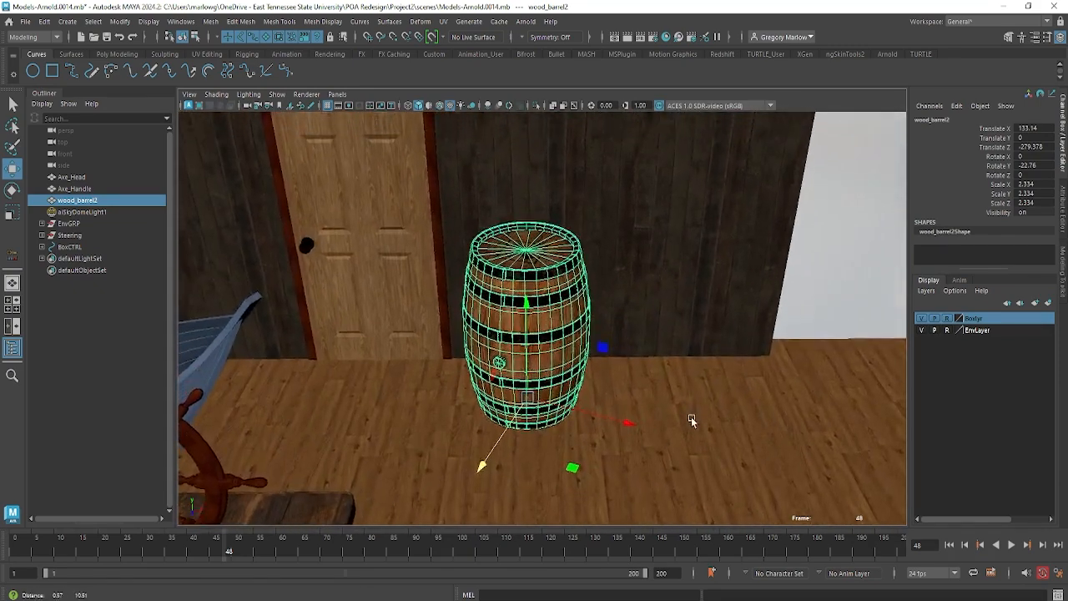
pyautogui.click(38, 37)
pyautogui.click(33, 71)
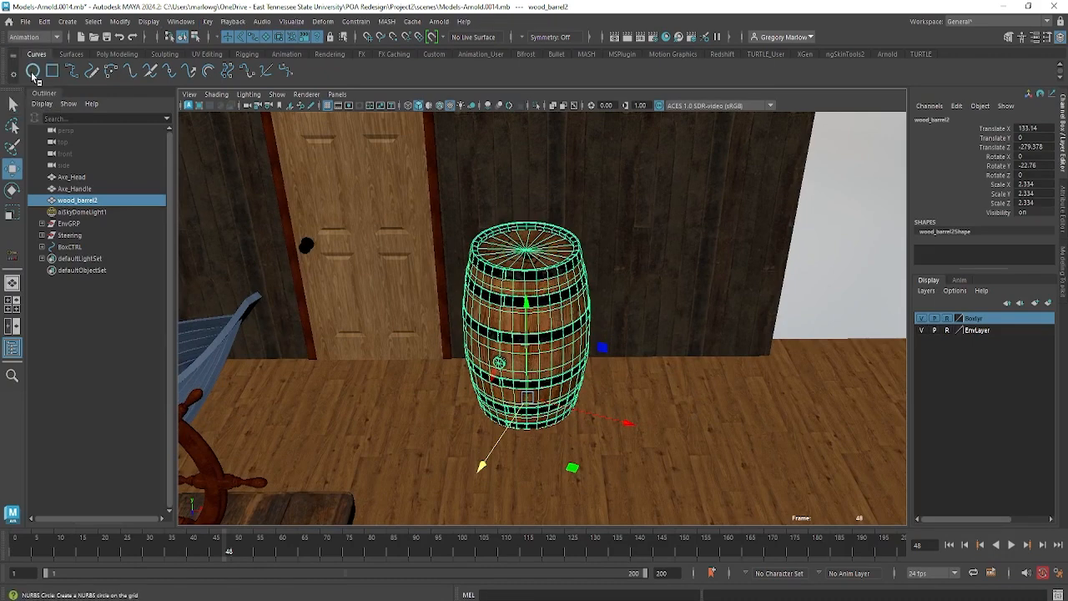
pyautogui.click(37, 37)
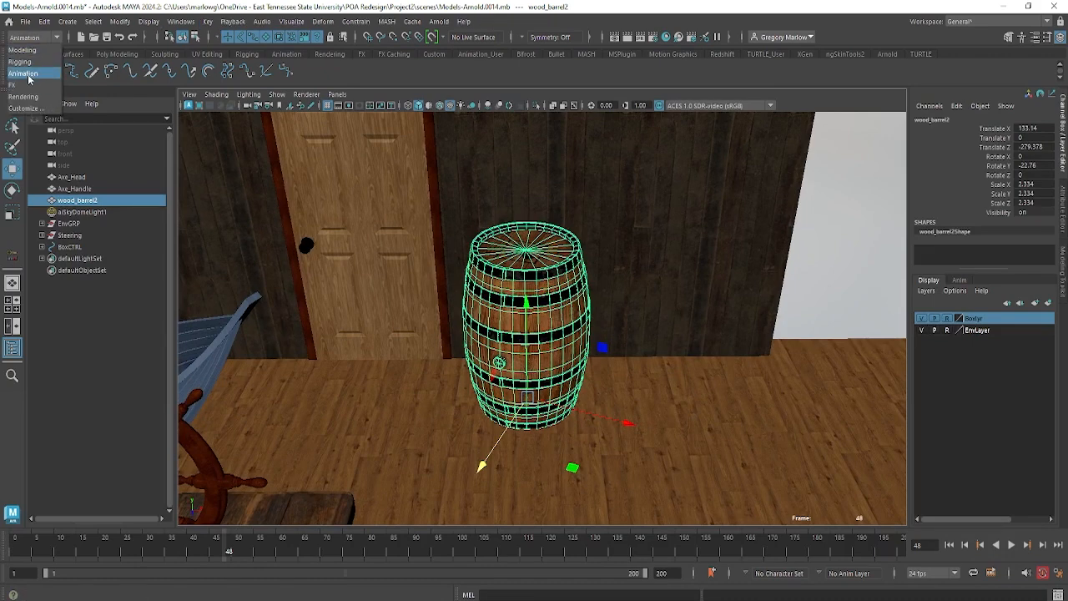
pyautogui.click(28, 76)
pyautogui.click(323, 23)
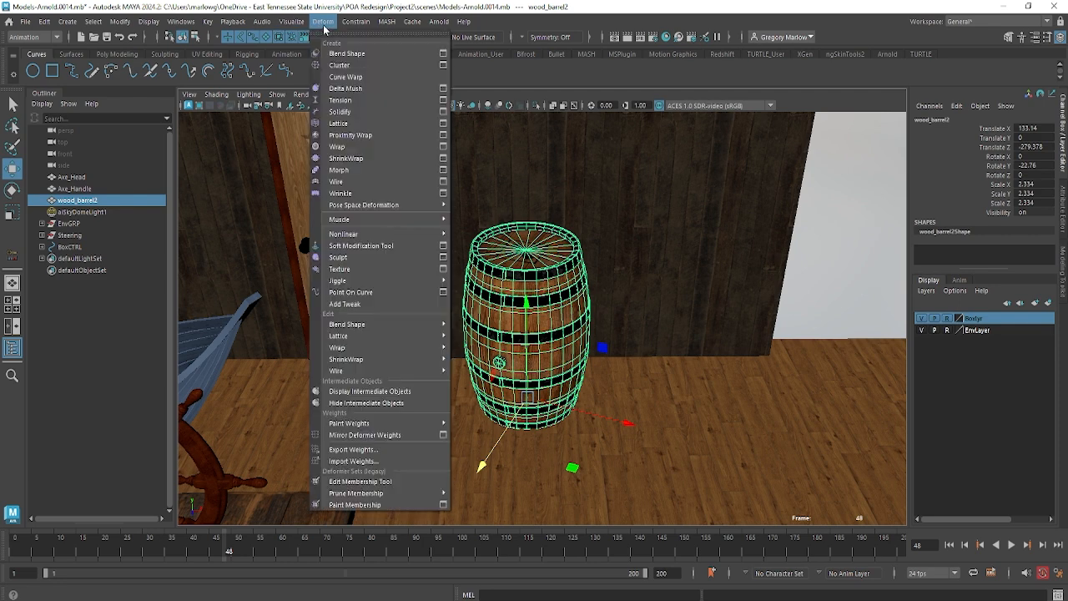
pyautogui.moveTo(354, 238)
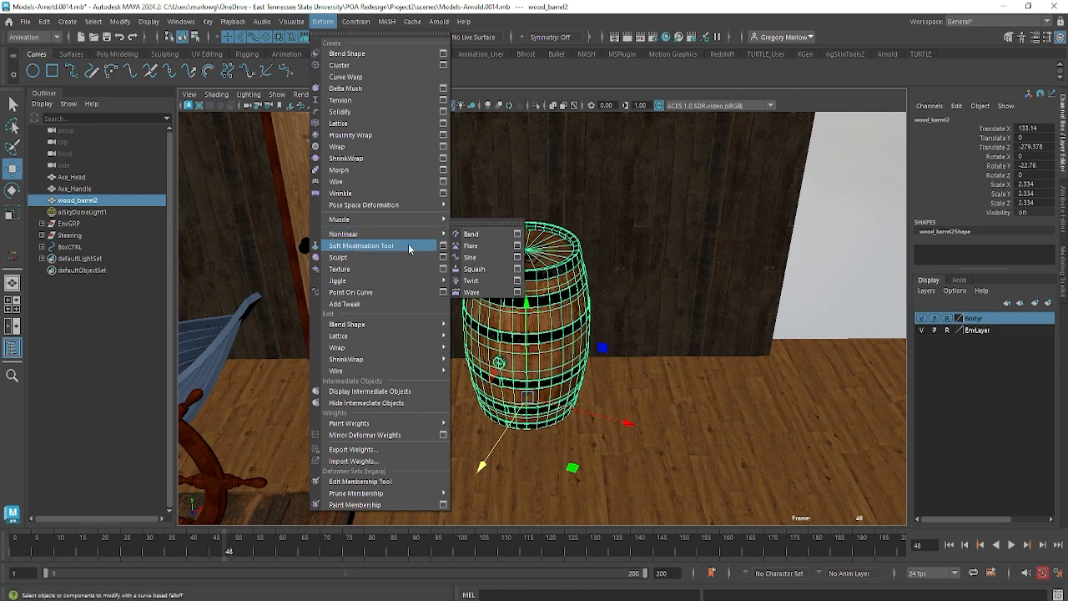
pyautogui.click(470, 225)
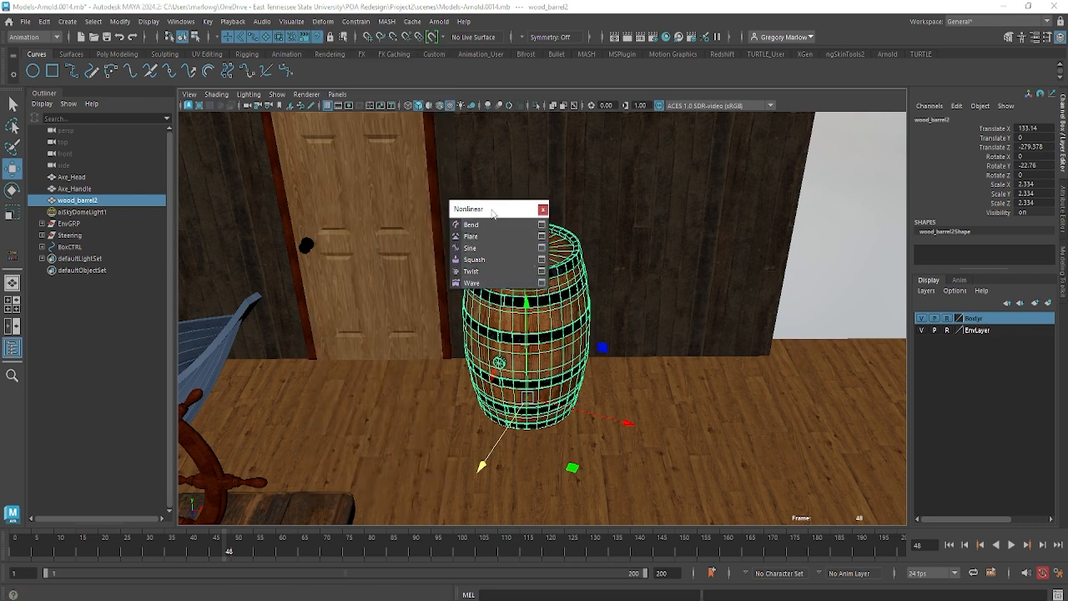
pyautogui.moveTo(493, 212); pyautogui.dragTo(321, 171)
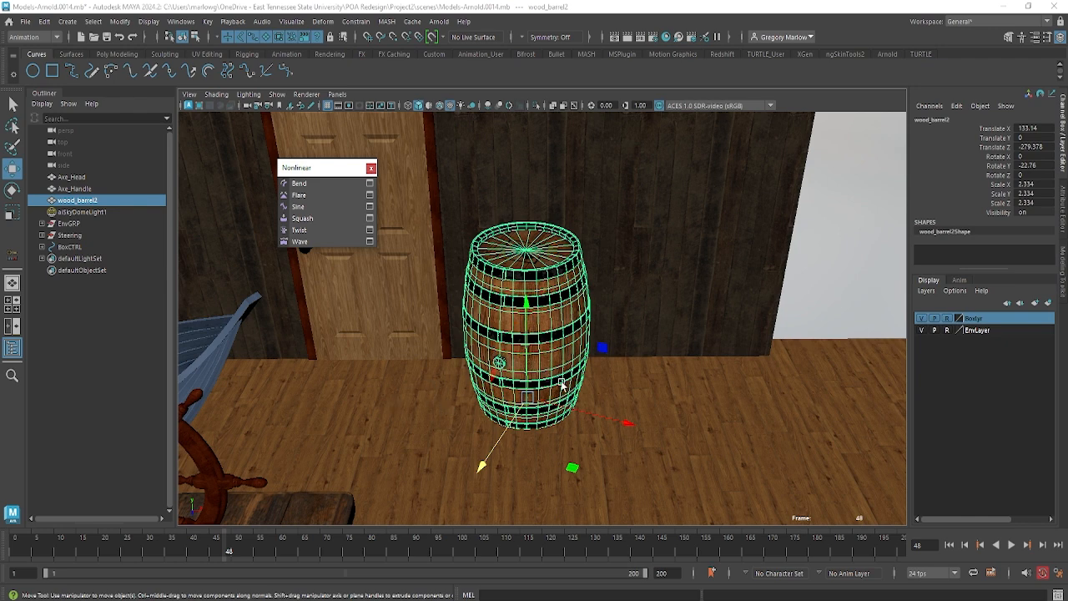
# Step: Try tilting the barrel's top by rotating its upper vertices, undo the rotation and return to object selection
pyautogui.press('e')
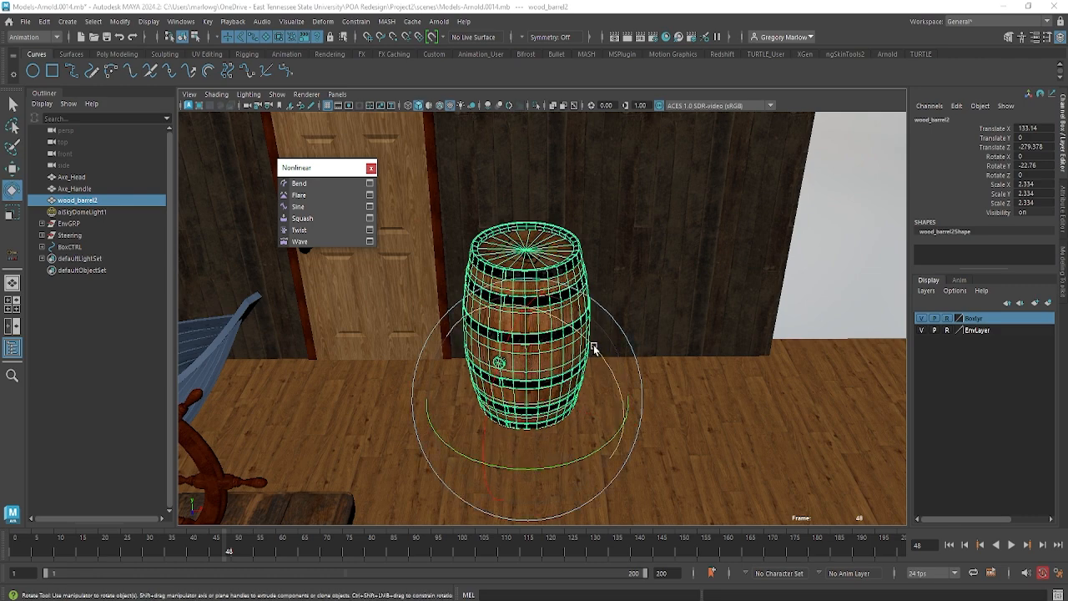
pyautogui.moveTo(594, 348); pyautogui.dragTo(548, 358)
pyautogui.keyDown('alt'); pyautogui.moveTo(549, 358); pyautogui.dragTo(536, 212, button='middle'); pyautogui.keyUp('alt')
pyautogui.keyDown('alt'); pyautogui.moveTo(546, 391); pyautogui.dragTo(923, 437, button='right'); pyautogui.keyUp('alt')
pyautogui.keyDown('alt'); pyautogui.moveTo(557, 377); pyautogui.dragTo(882, 394, button='middle'); pyautogui.keyUp('alt')
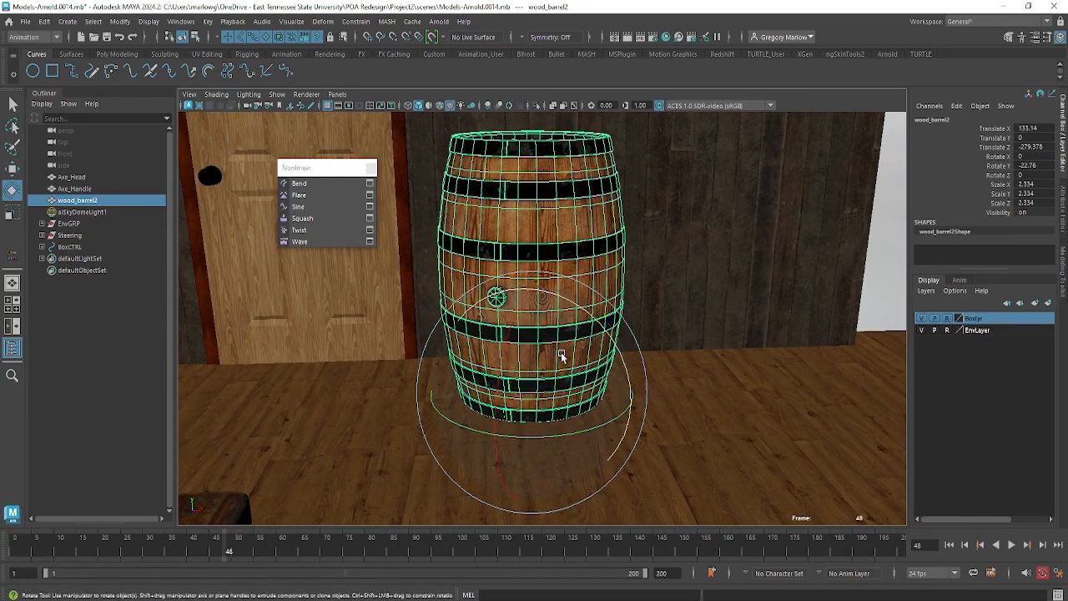
pyautogui.press('r')
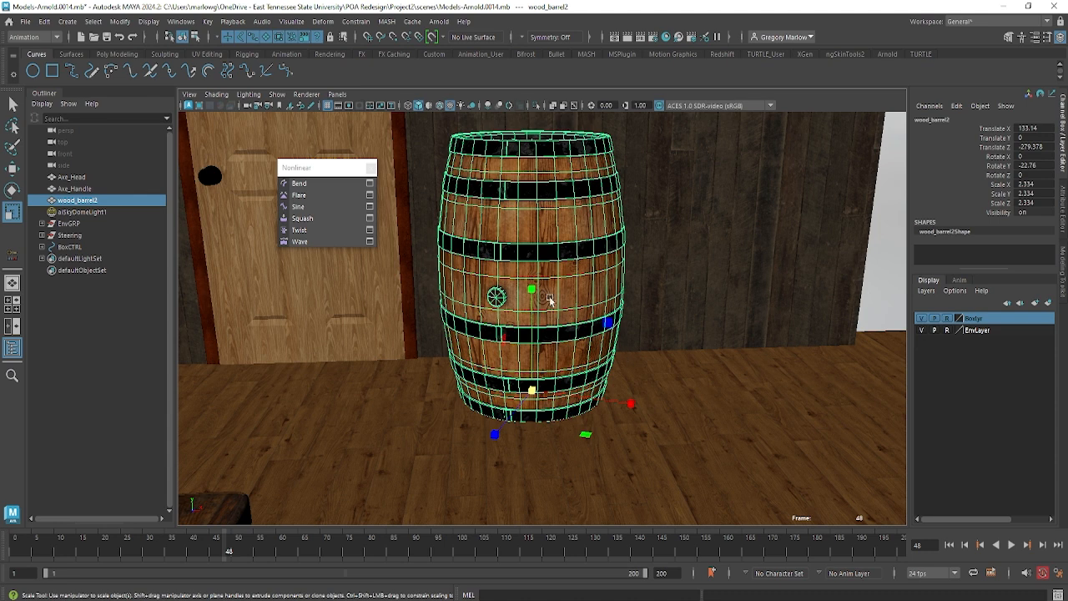
pyautogui.moveTo(549, 297); pyautogui.dragTo(432, 145, button='right')
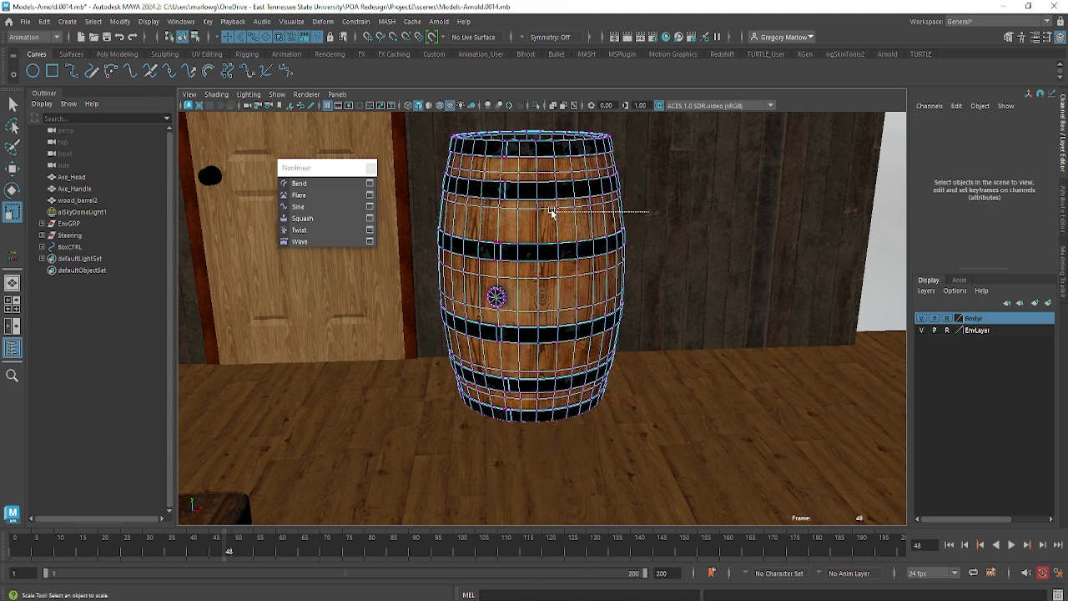
pyautogui.moveTo(551, 213); pyautogui.dragTo(398, 118)
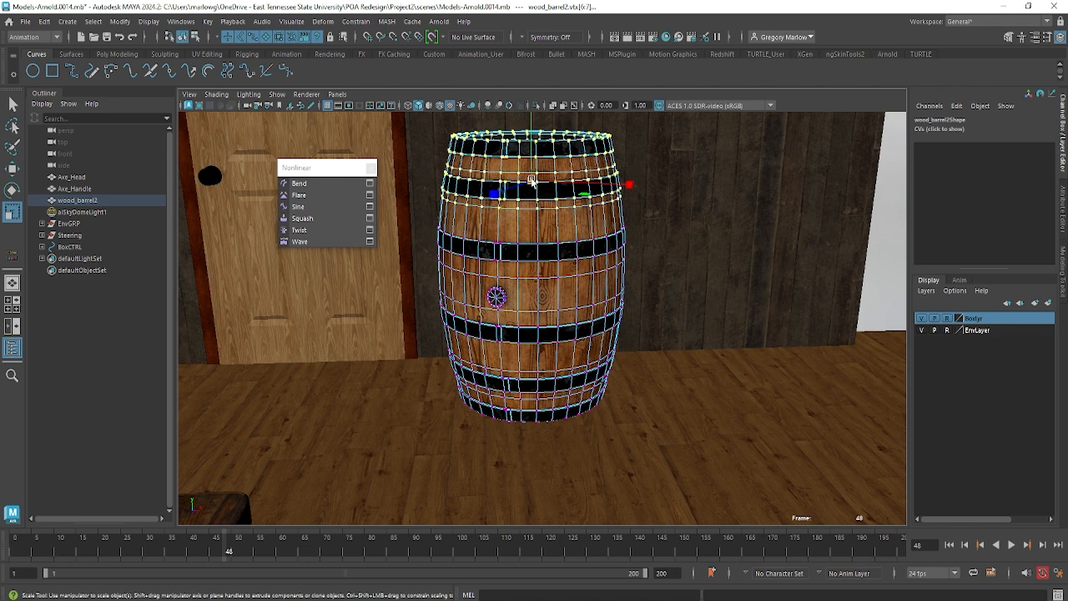
pyautogui.press('e')
pyautogui.moveTo(644, 188); pyautogui.dragTo(701, 221)
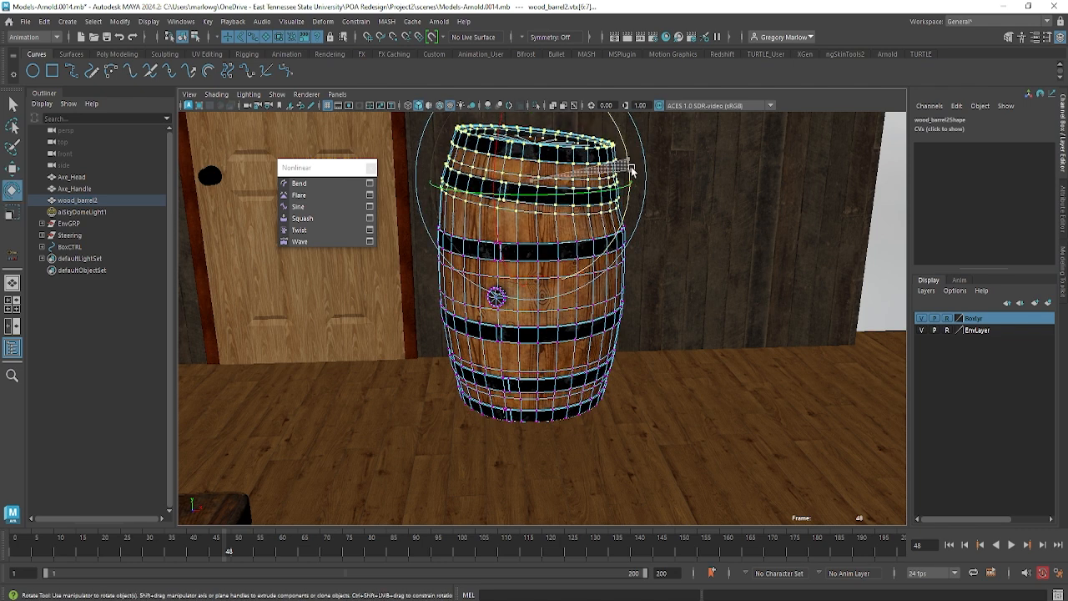
pyautogui.hotkey('ctrl', 'z')
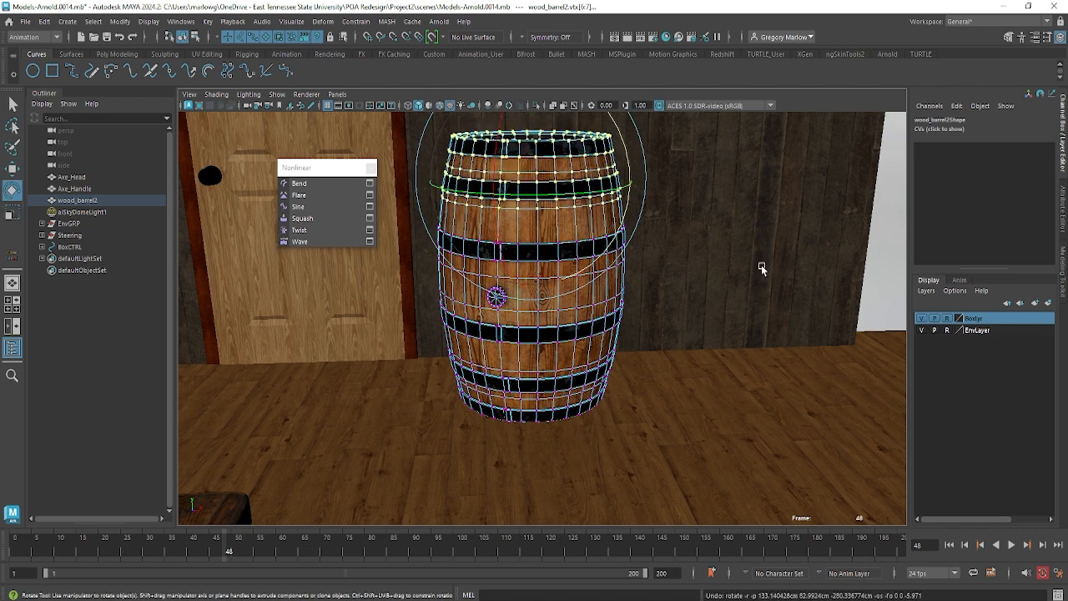
pyautogui.moveTo(569, 332); pyautogui.dragTo(598, 235, button='right')
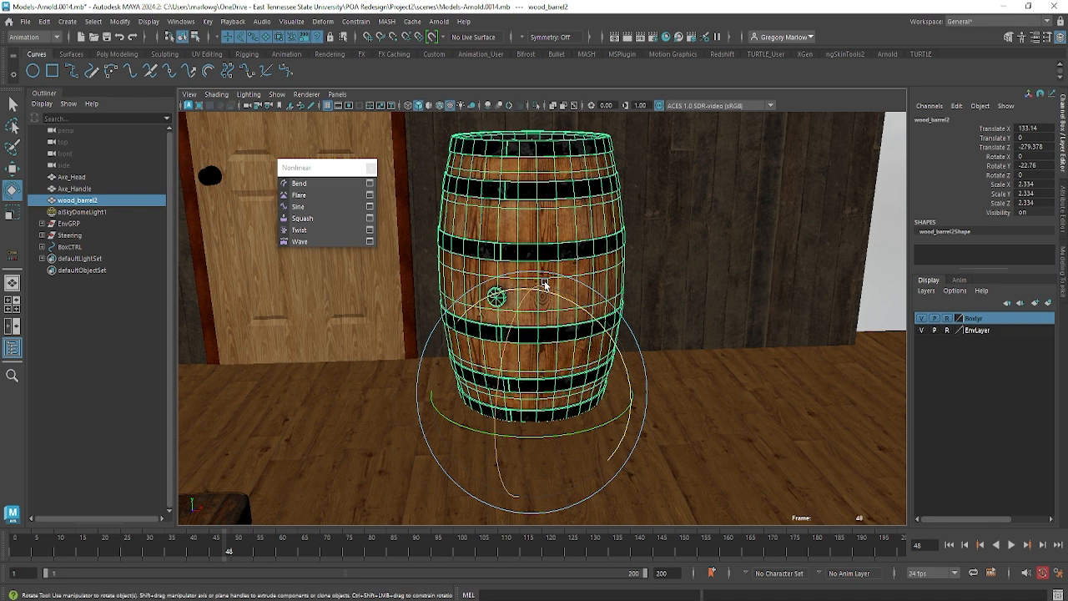
# Step: Add a nonlinear Bend deformer to the barrel, display the scene in wireframe and select the deformer's Curvature attribute
pyautogui.click(299, 183)
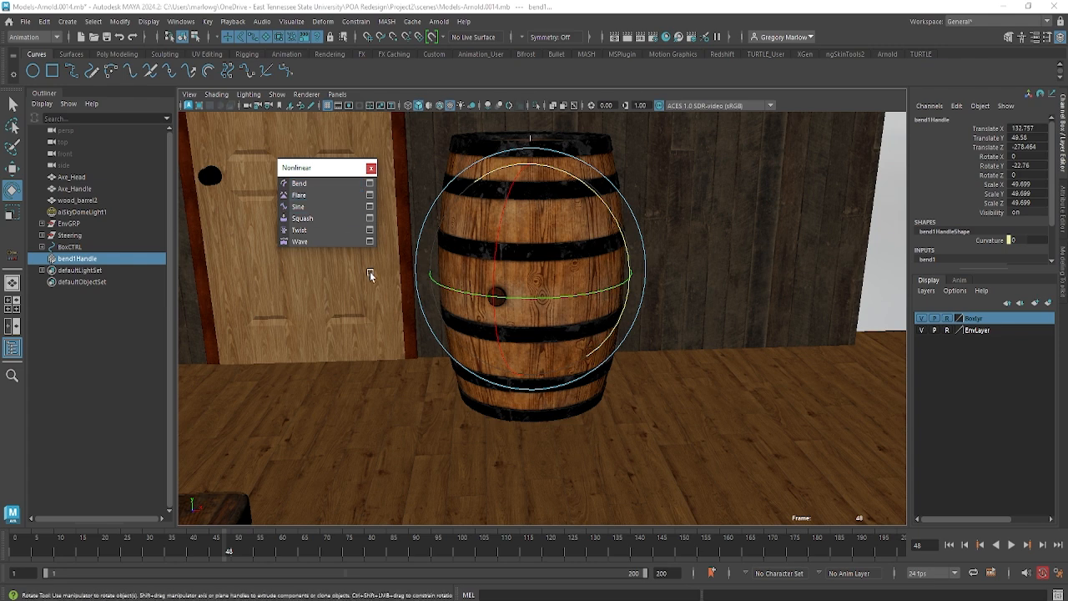
pyautogui.press('4')
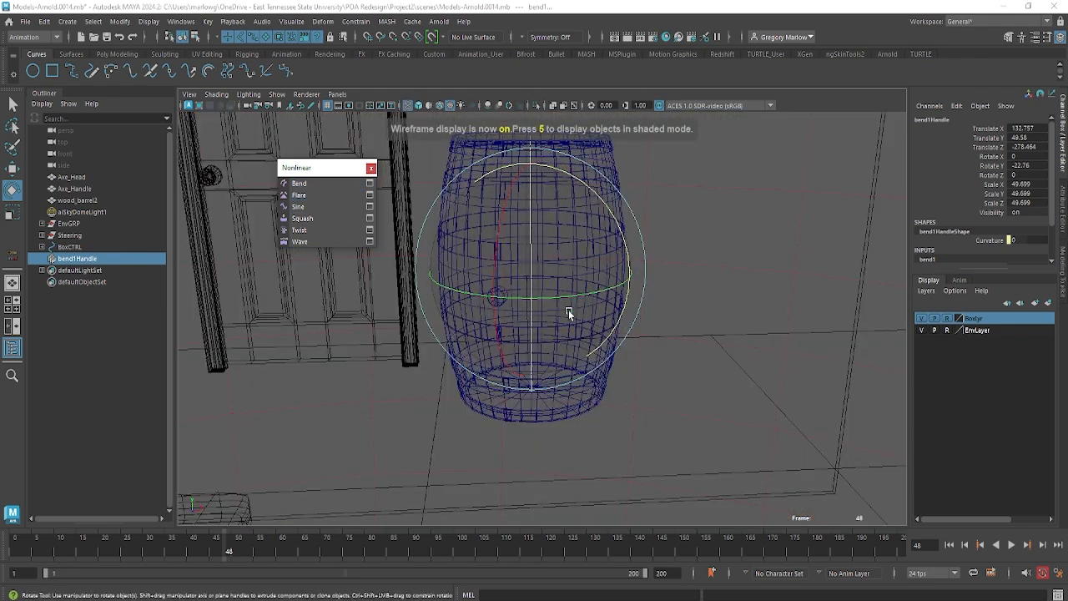
pyautogui.click(971, 259)
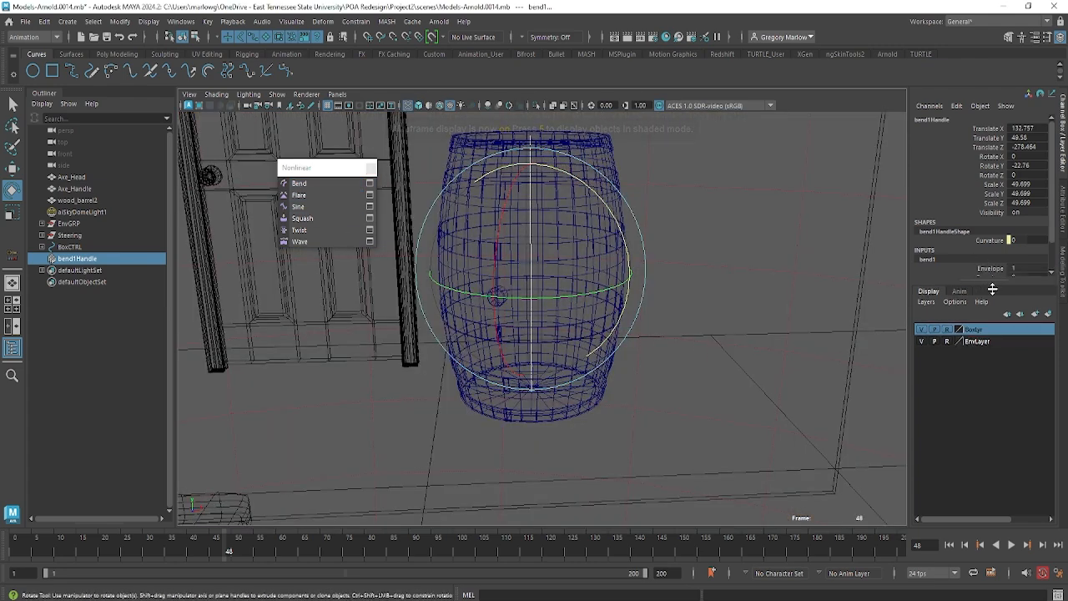
pyautogui.click(995, 277)
# Step: Try bend curvatures of about -31 and 35.5 on the textured barrel, and undo both changes
pyautogui.moveTo(765, 363); pyautogui.dragTo(748, 348, button='middle')
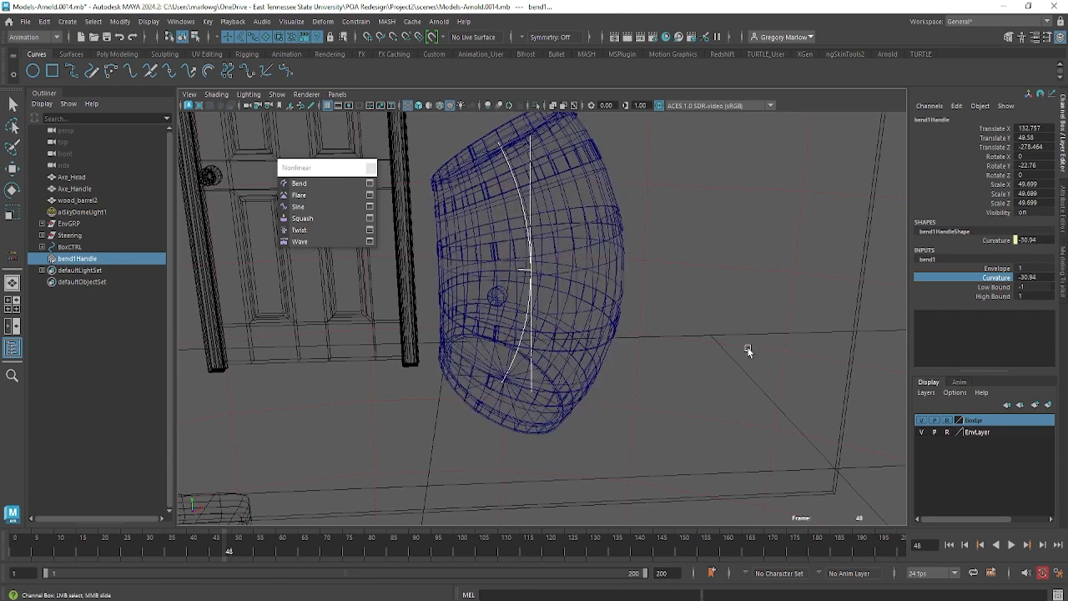
pyautogui.press('6')
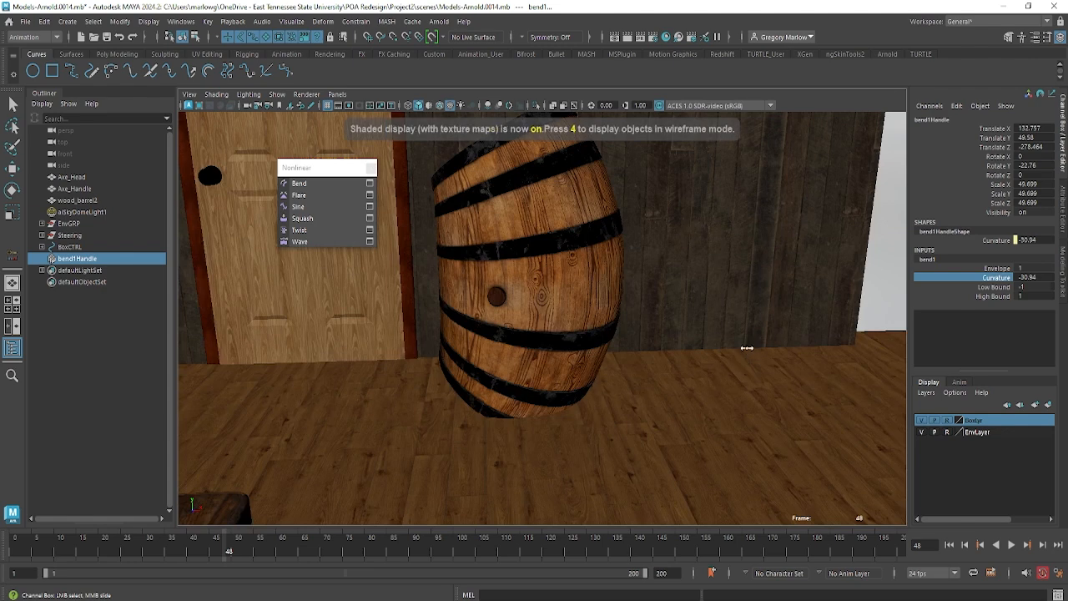
pyautogui.moveTo(746, 347)
pyautogui.mouseDown(button='middle')
pyautogui.moveTo(677, 344)
pyautogui.moveTo(779, 351)
pyautogui.mouseUp(button='middle')
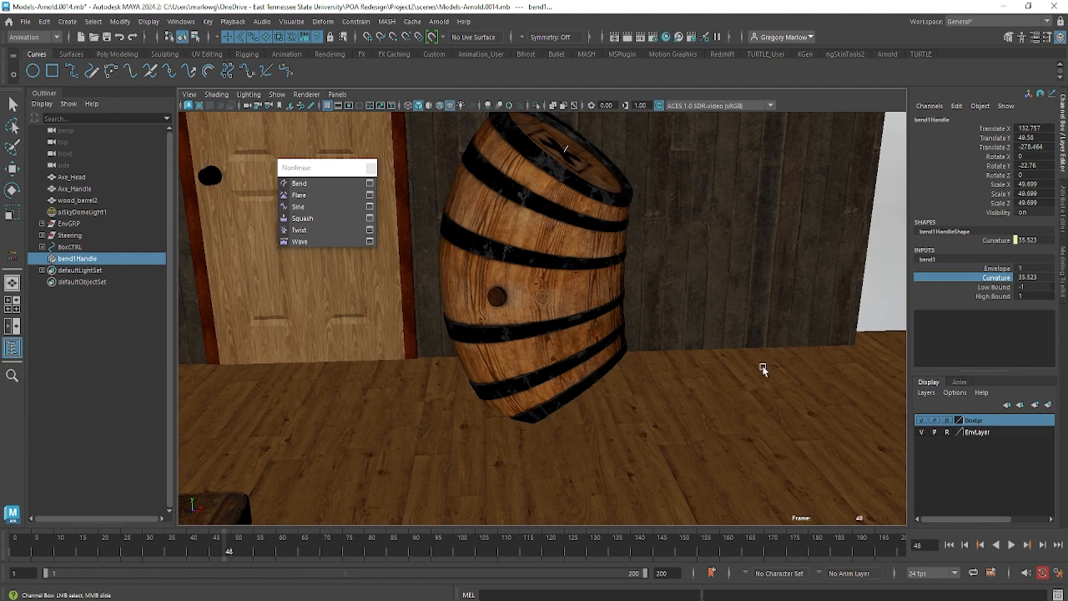
pyautogui.hotkey('ctrl', 'z')
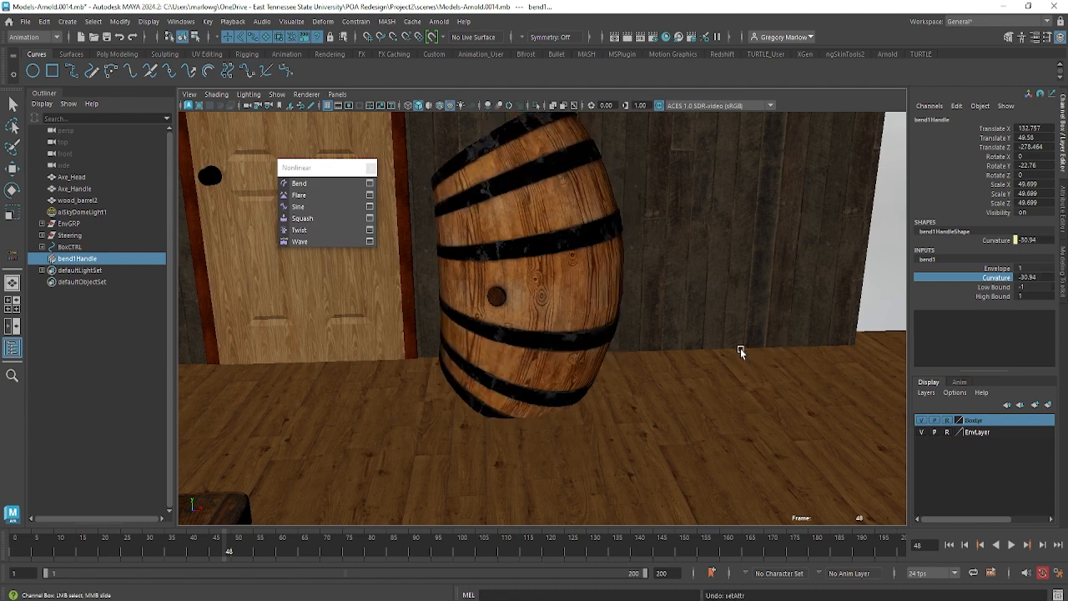
pyautogui.hotkey('ctrl', 'z')
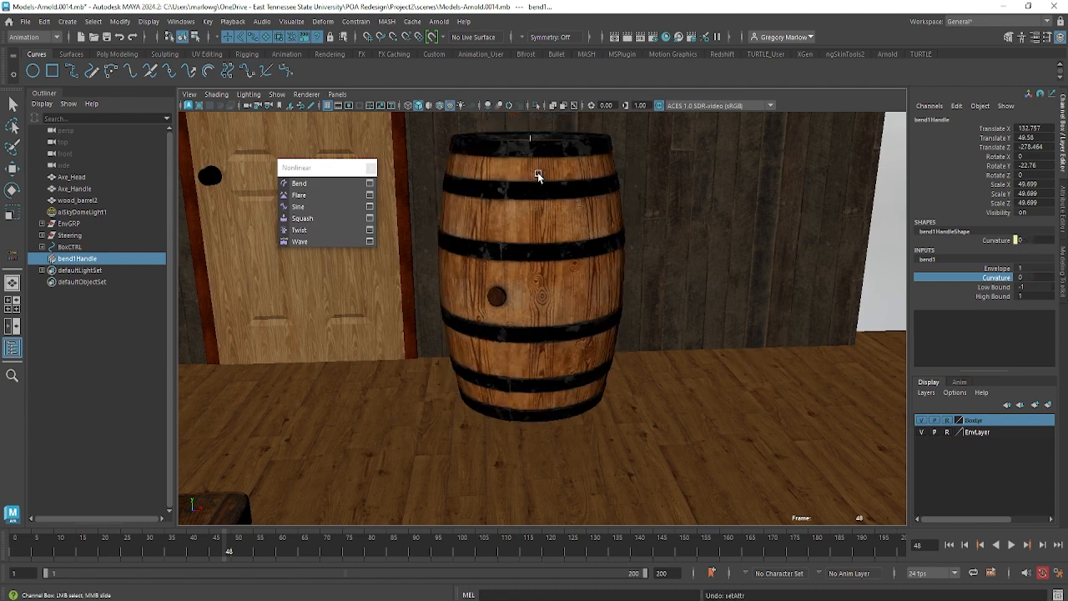
# Step: In wireframe display, lower the bend handle to the barrel's base, at about 1.9 in Translate Y
pyautogui.press('w')
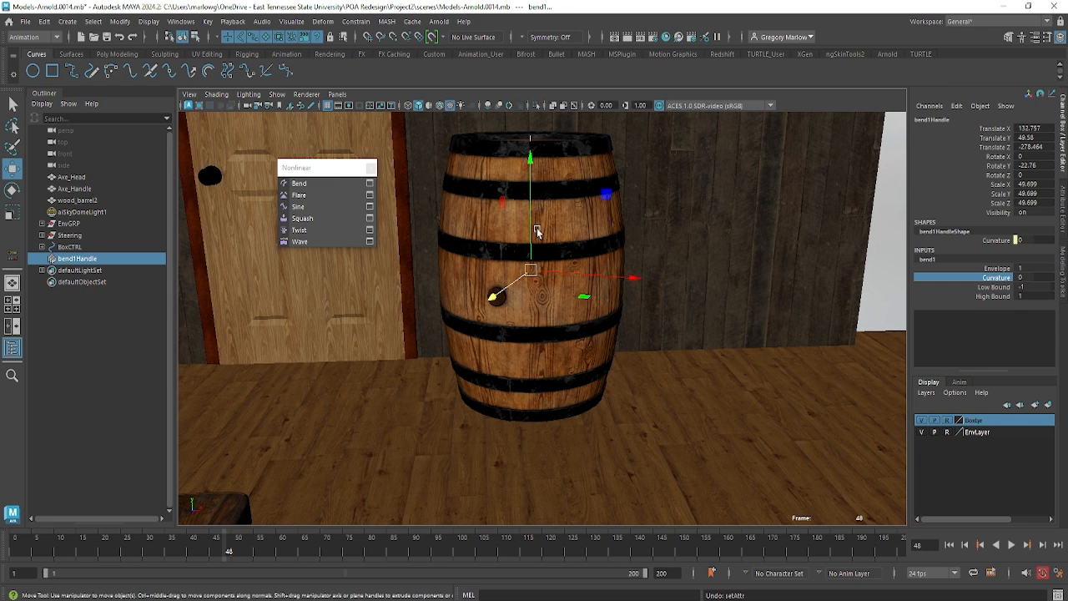
pyautogui.press('4')
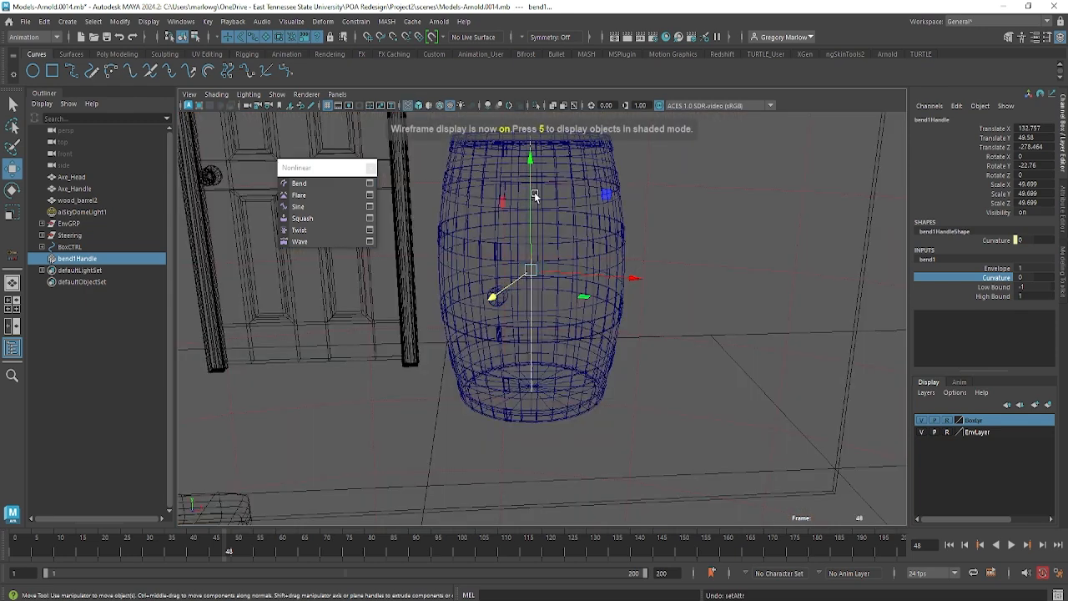
pyautogui.moveTo(533, 197); pyautogui.dragTo(532, 318)
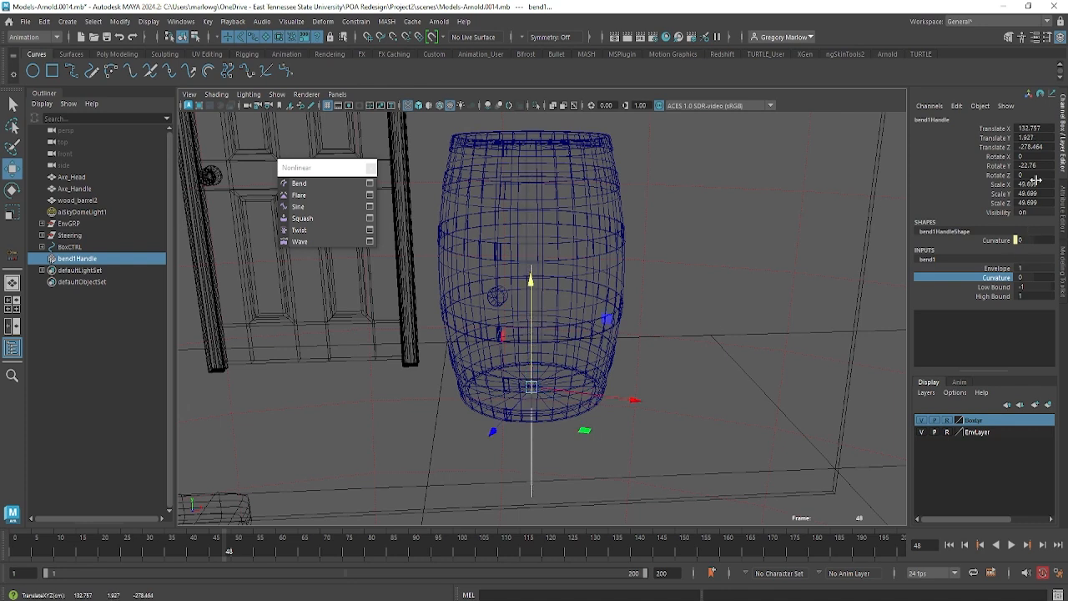
# Step: Set the bend handle's Translate Y to 0 and the bend deformer's Low Bound to 0
pyautogui.click(1048, 139)
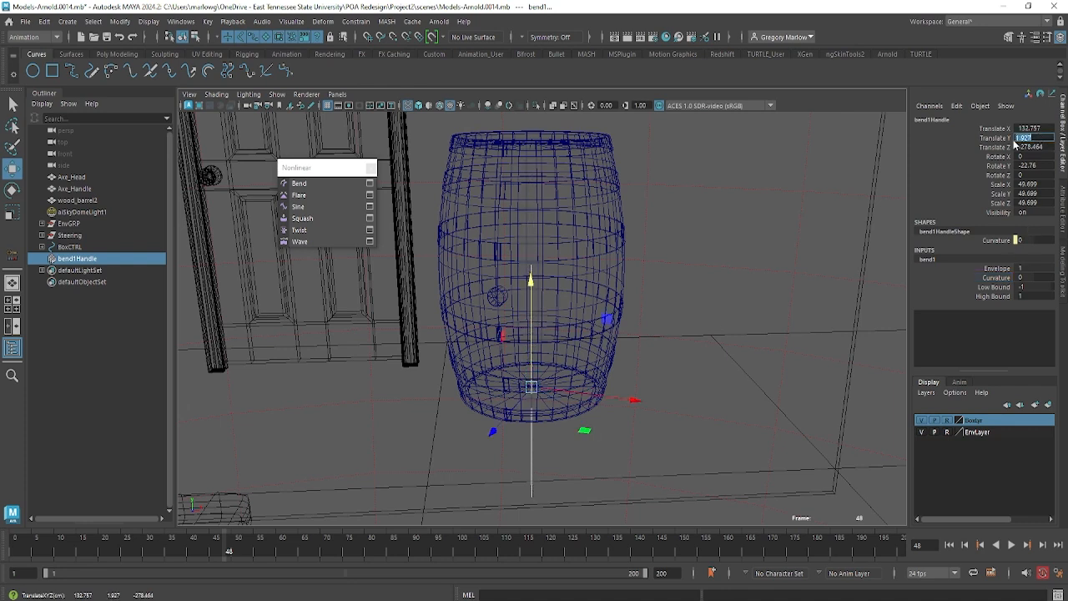
pyautogui.press('Return')
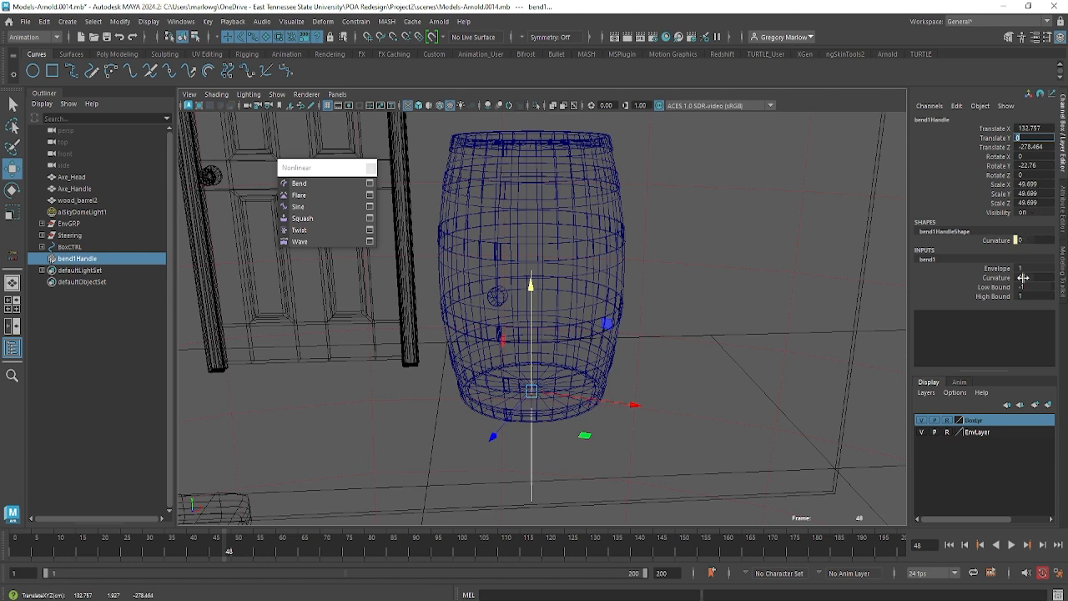
pyautogui.click(997, 287)
pyautogui.moveTo(751, 351); pyautogui.dragTo(835, 345, button='middle')
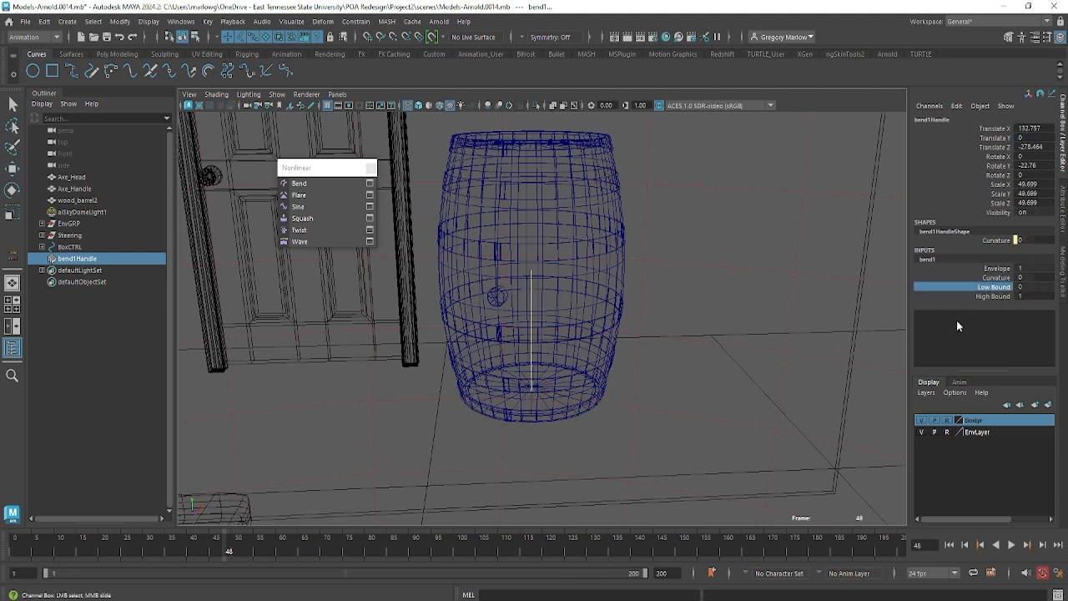
# Step: Set the bend deformer's High Bound to 2 so it spans the barrel's full height
pyautogui.click(995, 297)
pyautogui.click(1026, 295)
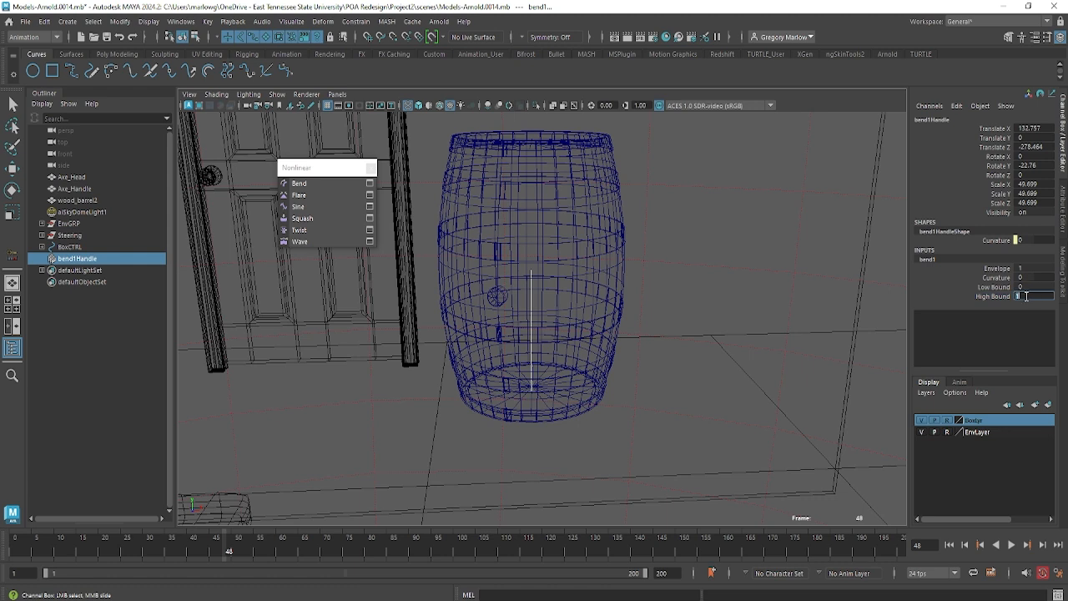
pyautogui.write('2')
pyautogui.press('Return')
pyautogui.press('w')
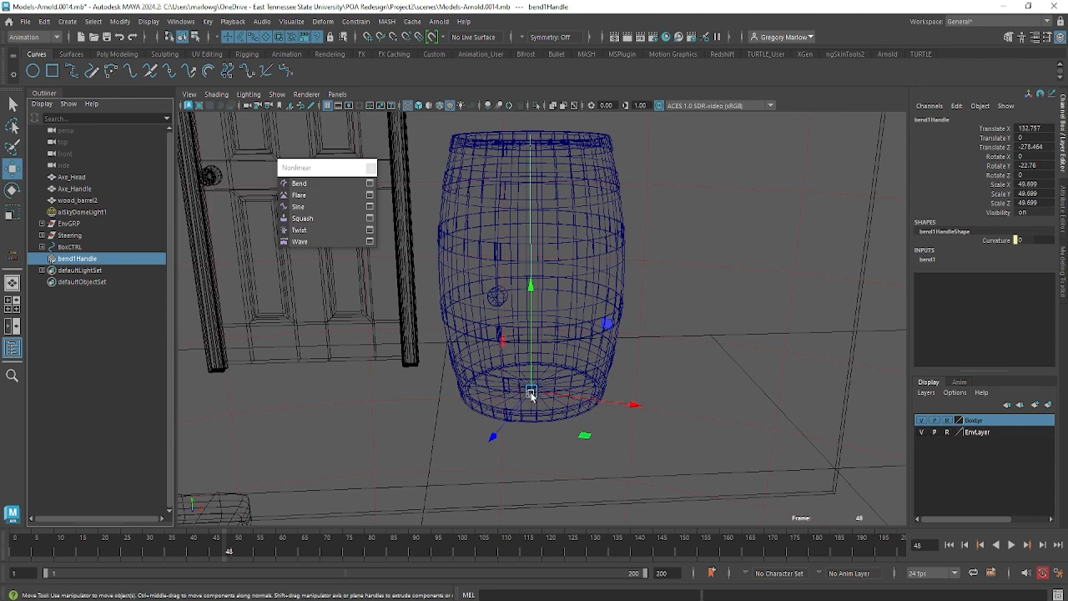
# Step: Try bending the barrel from its base with the bend deformer's Curvature in textured display, and undo the change
pyautogui.click(931, 260)
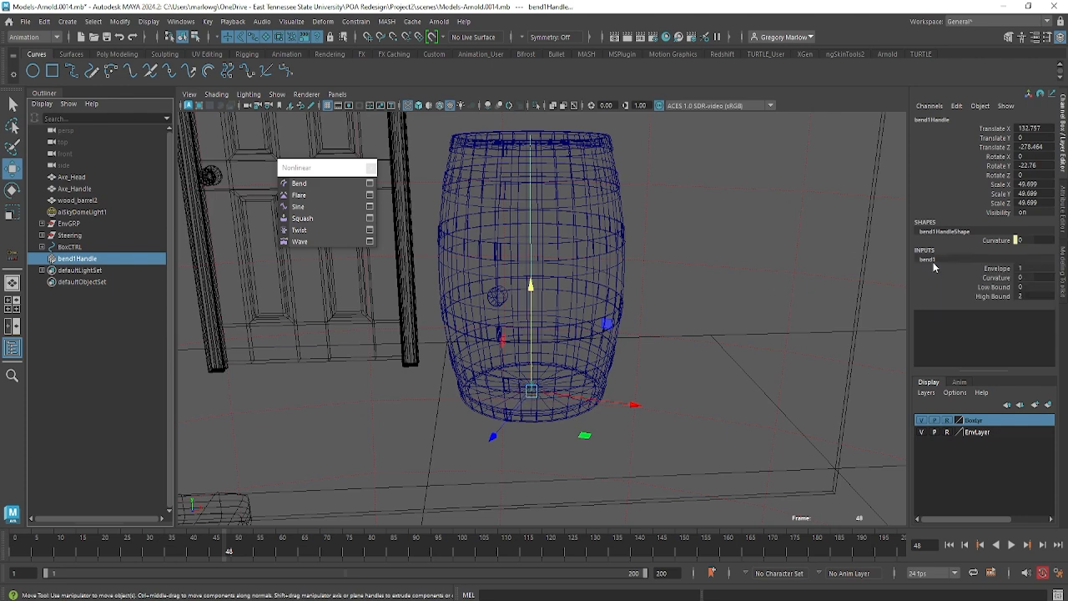
pyautogui.click(996, 277)
pyautogui.moveTo(702, 392)
pyautogui.mouseDown(button='middle')
pyautogui.moveTo(672, 406)
pyautogui.moveTo(696, 409)
pyautogui.mouseUp(button='middle')
pyautogui.press('6')
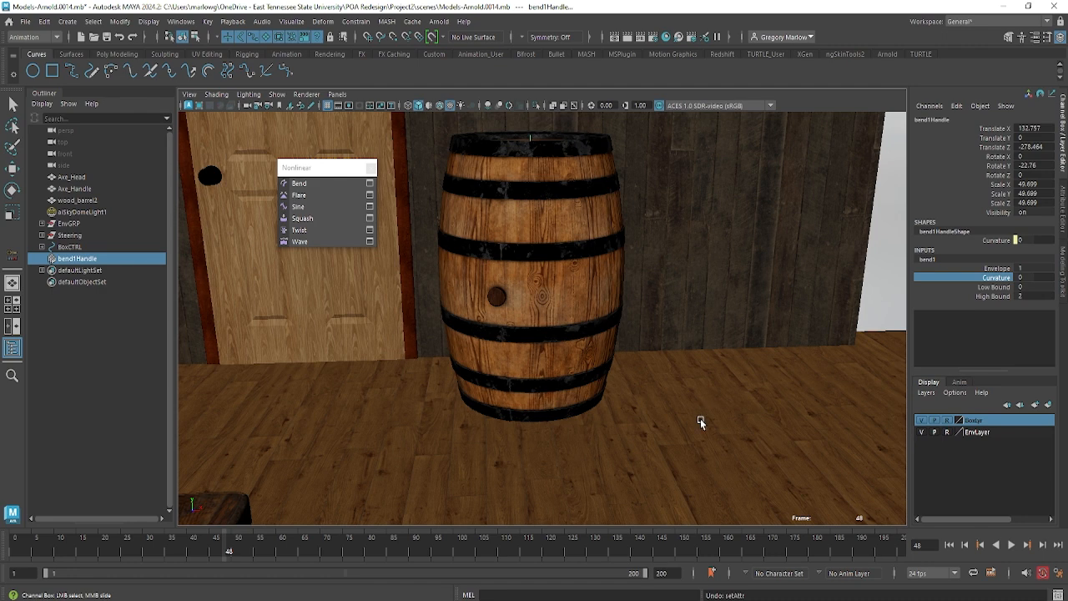
# Step: Select the wooden barrel and add a nonlinear Squash deformer to it
pyautogui.click(582, 247)
pyautogui.press('w')
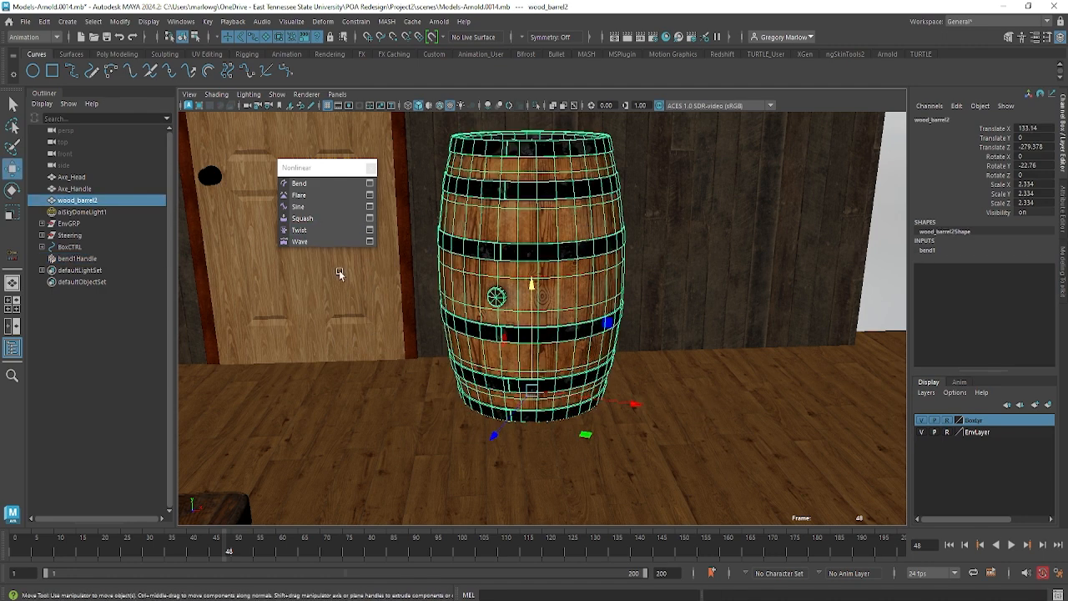
pyautogui.click(305, 218)
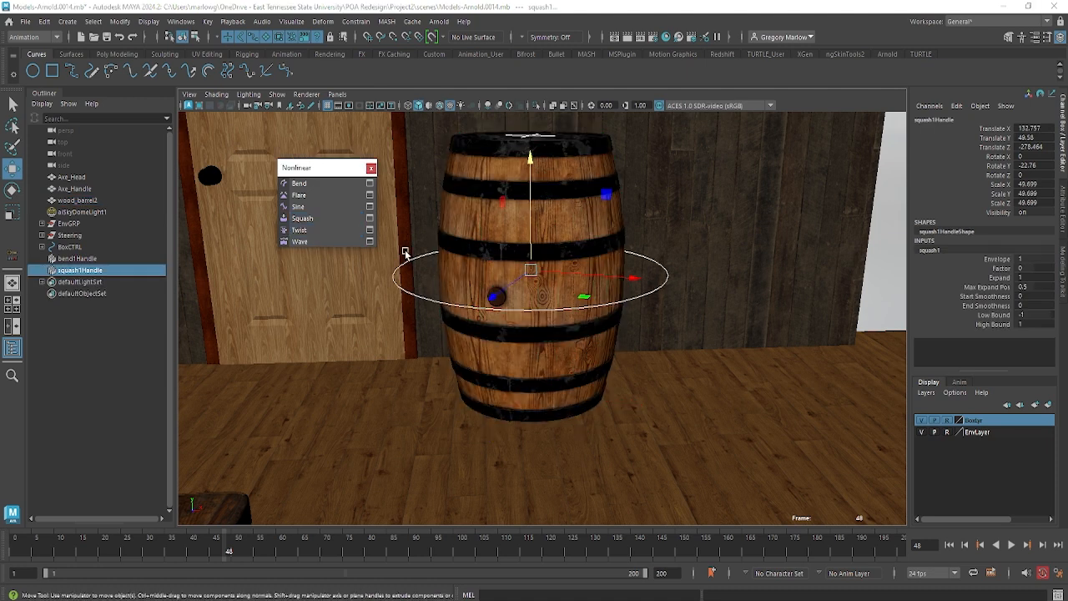
# Step: Try a squash Factor of about -0.6 on the barrel and undo it
pyautogui.click(1001, 268)
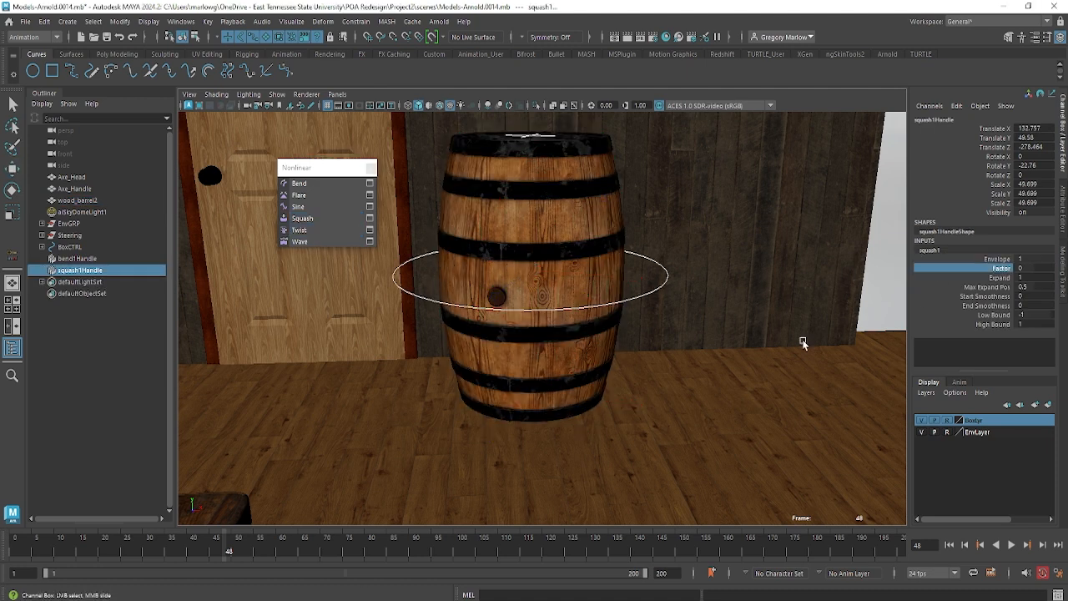
pyautogui.moveTo(804, 343); pyautogui.dragTo(698, 358, button='middle')
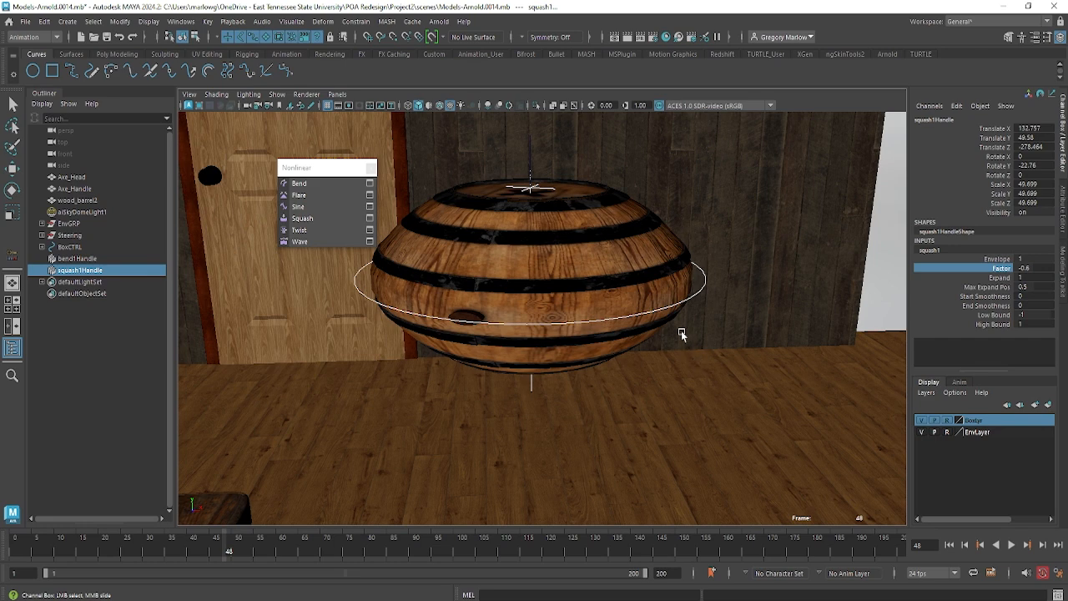
pyautogui.hotkey('ctrl', 'z')
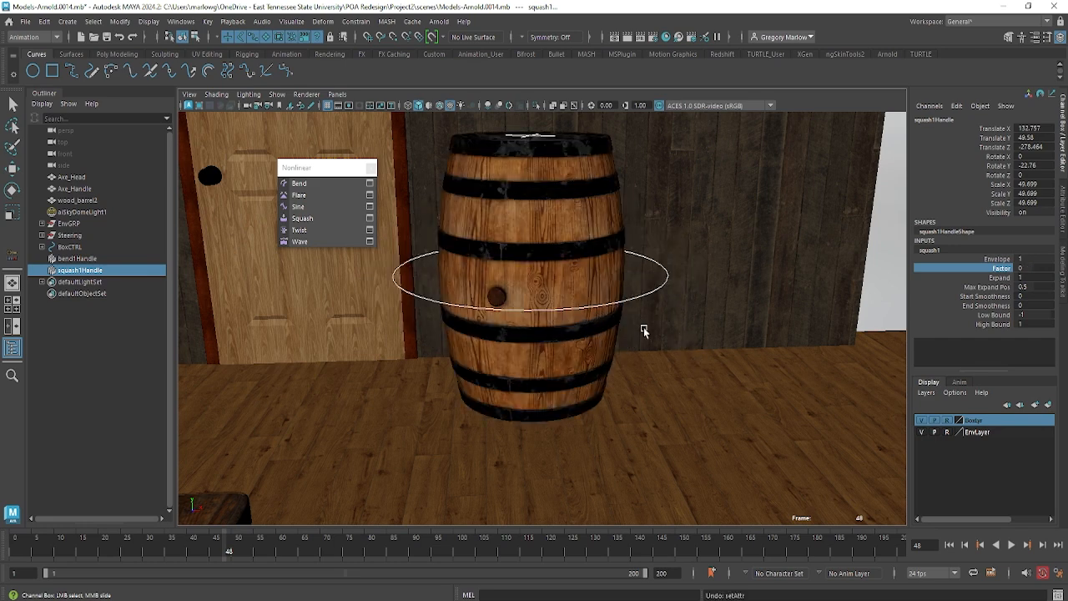
# Step: Set the squash handle's Translate Y to 0 and display the scene in wireframe
pyautogui.press('w')
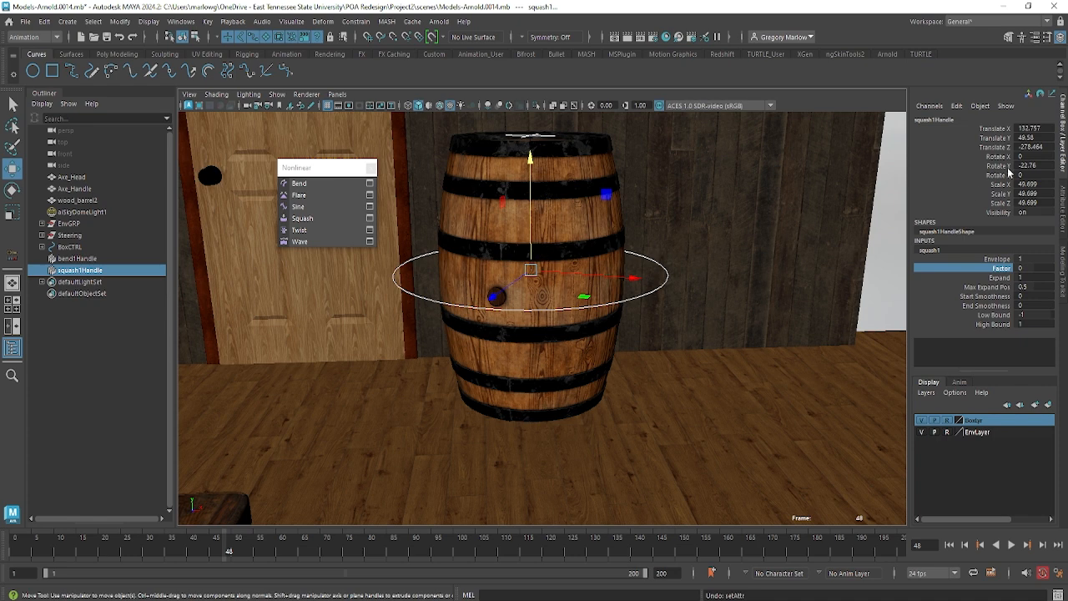
pyautogui.doubleClick(1031, 138)
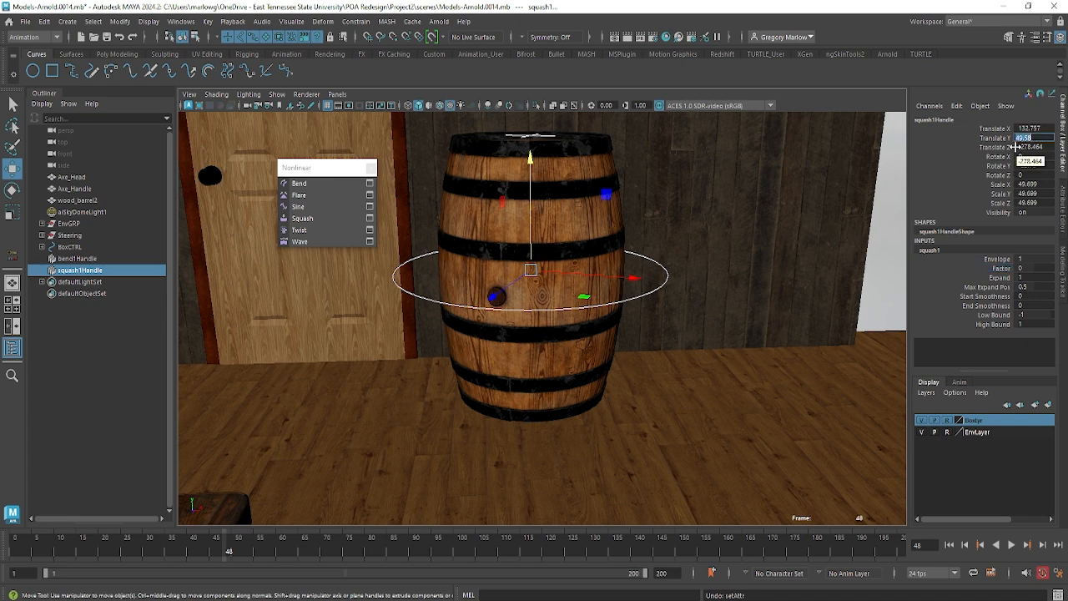
pyautogui.write('0')
pyautogui.press('Return')
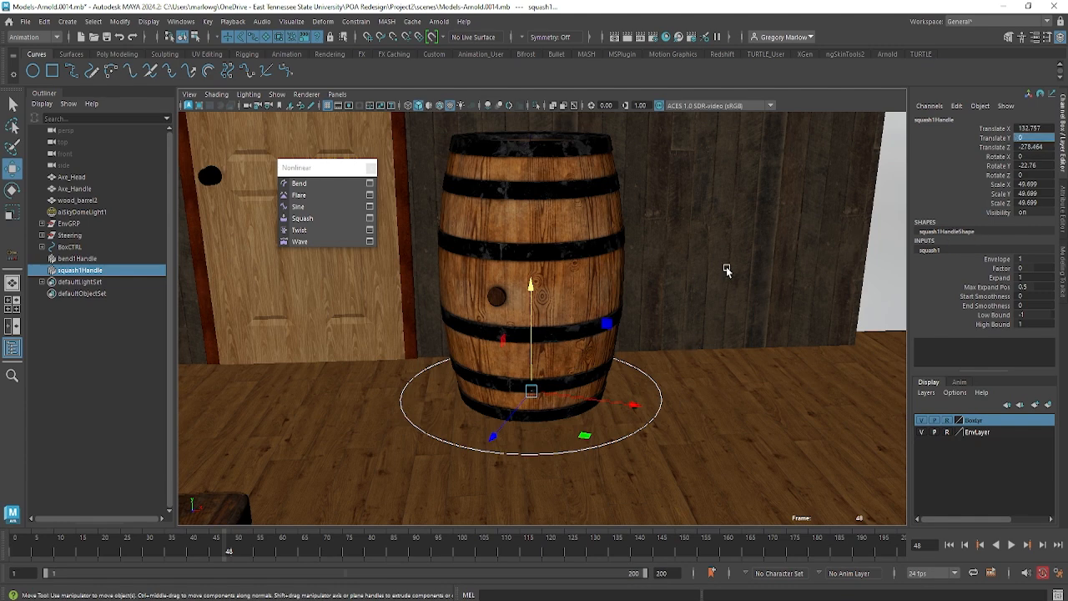
pyautogui.press('4')
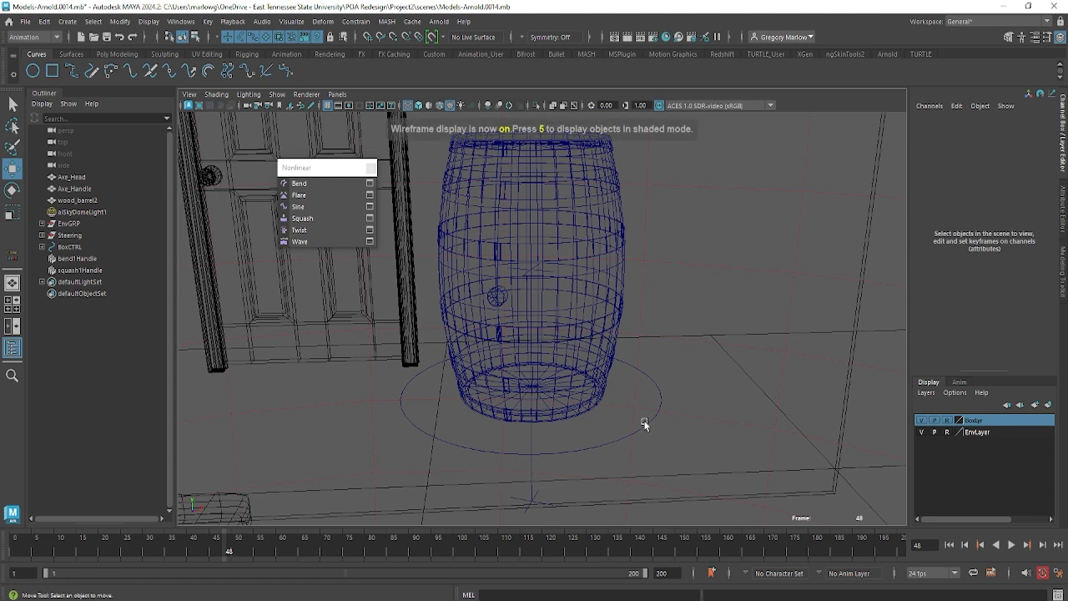
# Step: Try a Low Bound of 0 and a High Bound of 2 on the squash deformer
pyautogui.click(929, 250)
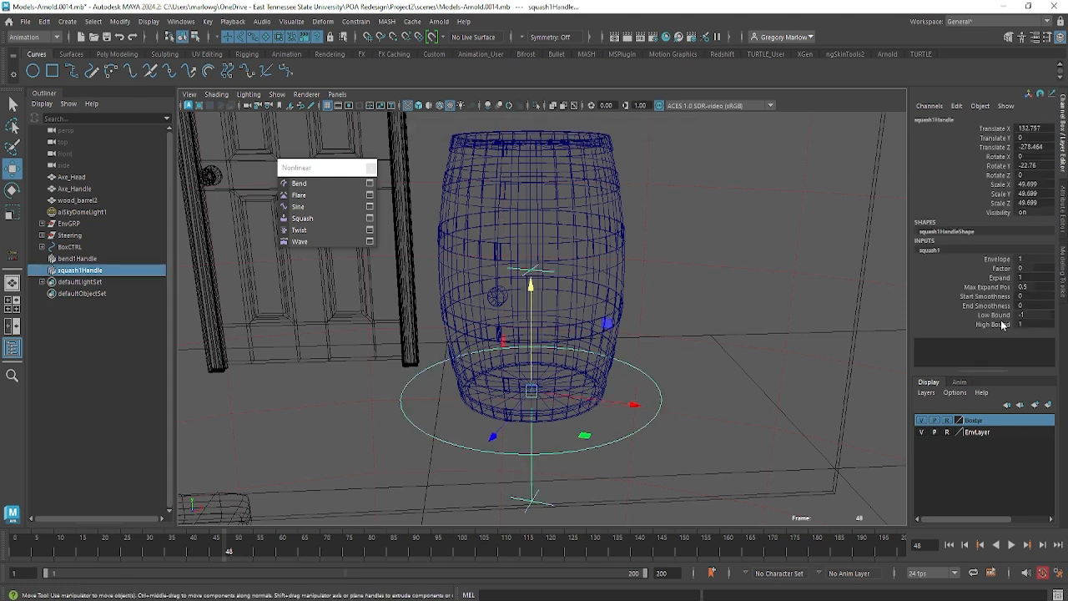
pyautogui.click(1000, 316)
pyautogui.moveTo(860, 343); pyautogui.dragTo(1035, 362, button='middle')
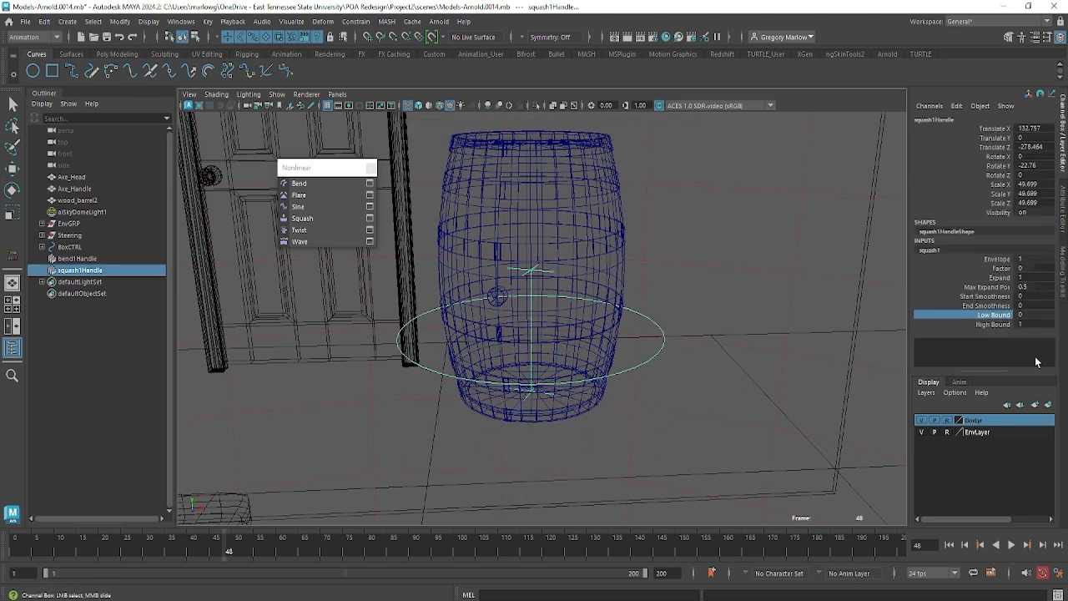
pyautogui.doubleClick(1039, 323)
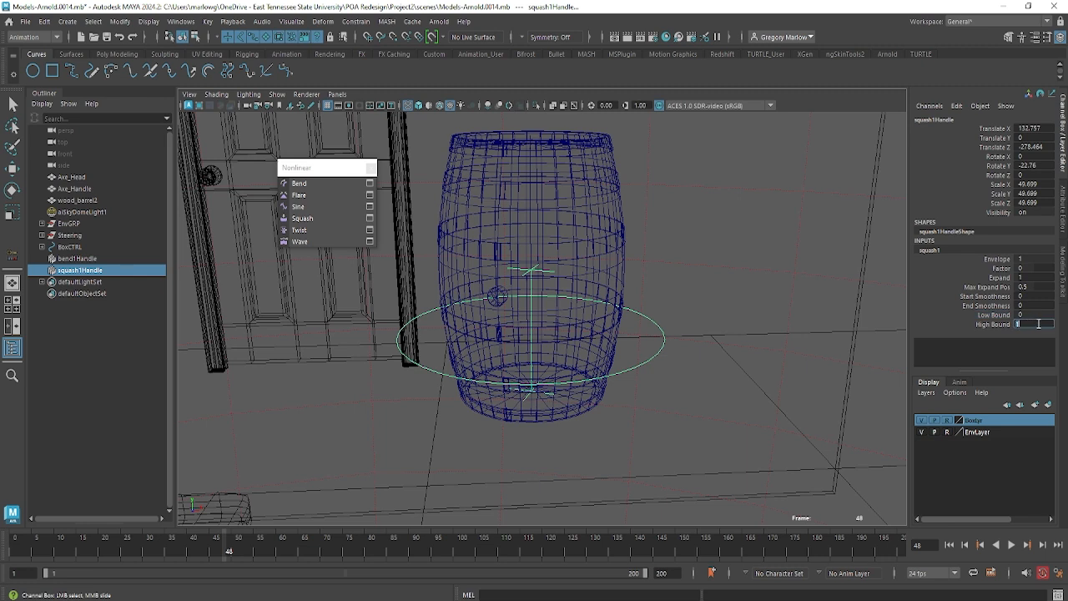
pyautogui.write('2')
pyautogui.press('Return')
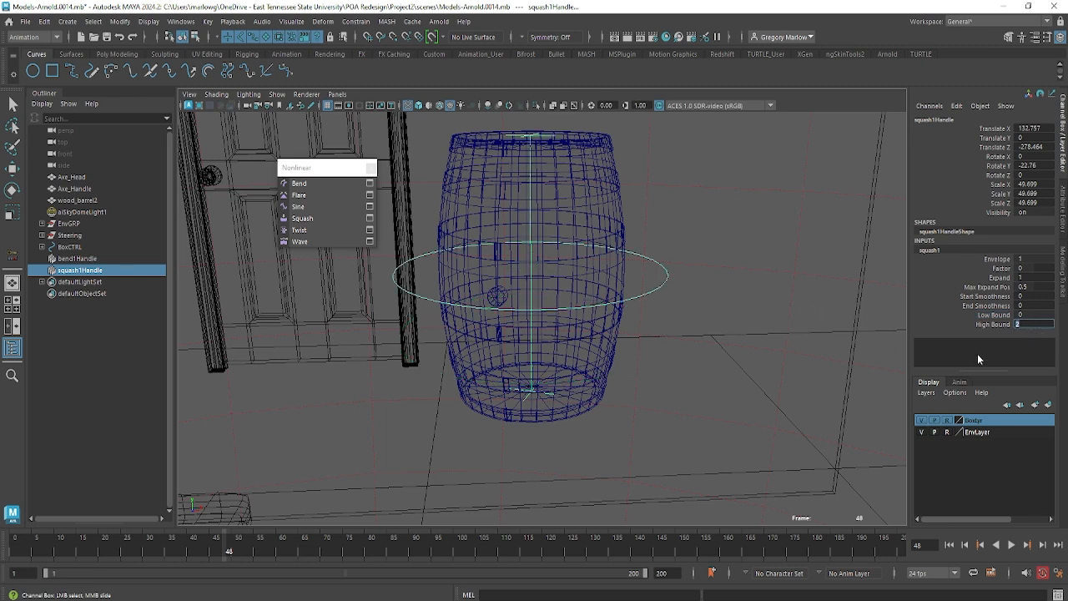
# Step: Undo the squash deformer's Low Bound and High Bound changes, keeping the squash handle selected
pyautogui.press('w')
pyautogui.click(809, 299)
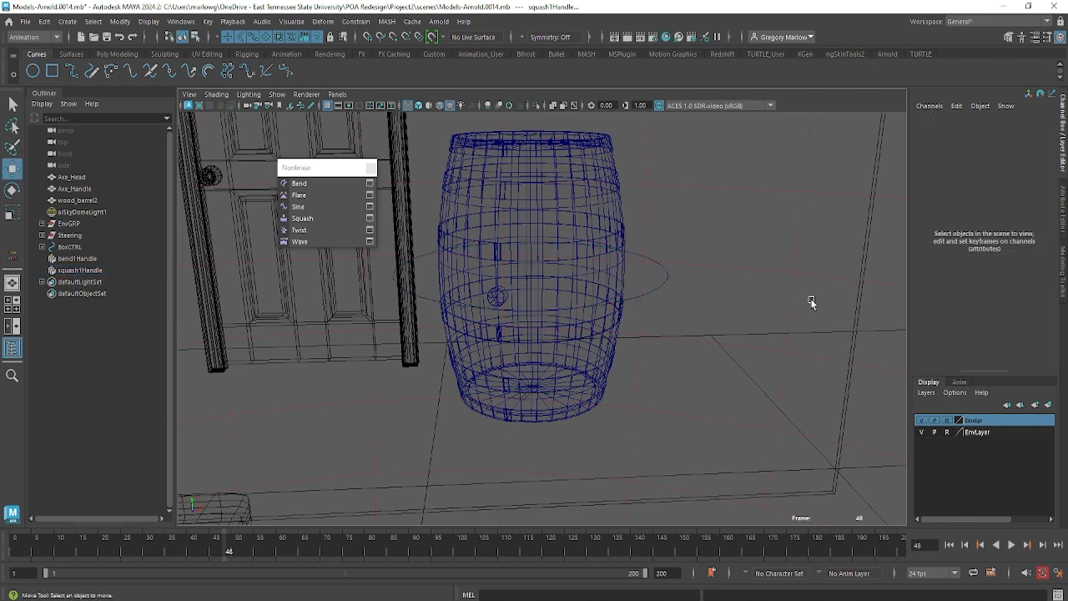
pyautogui.hotkey('ctrl', 'z')
pyautogui.hotkey('ctrl', 'z')
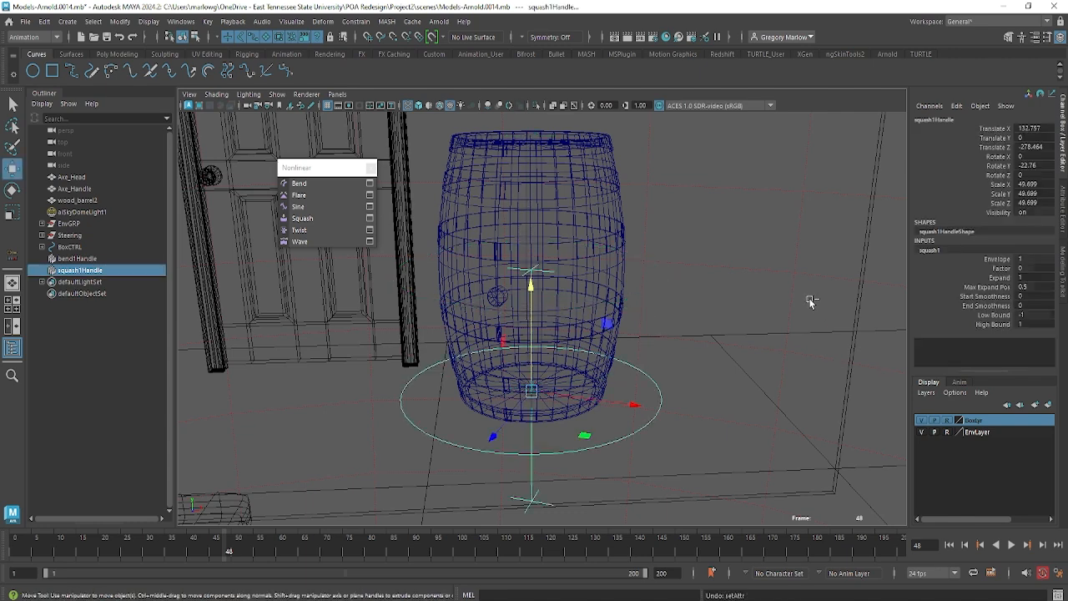
pyautogui.hotkey('ctrl', 'z')
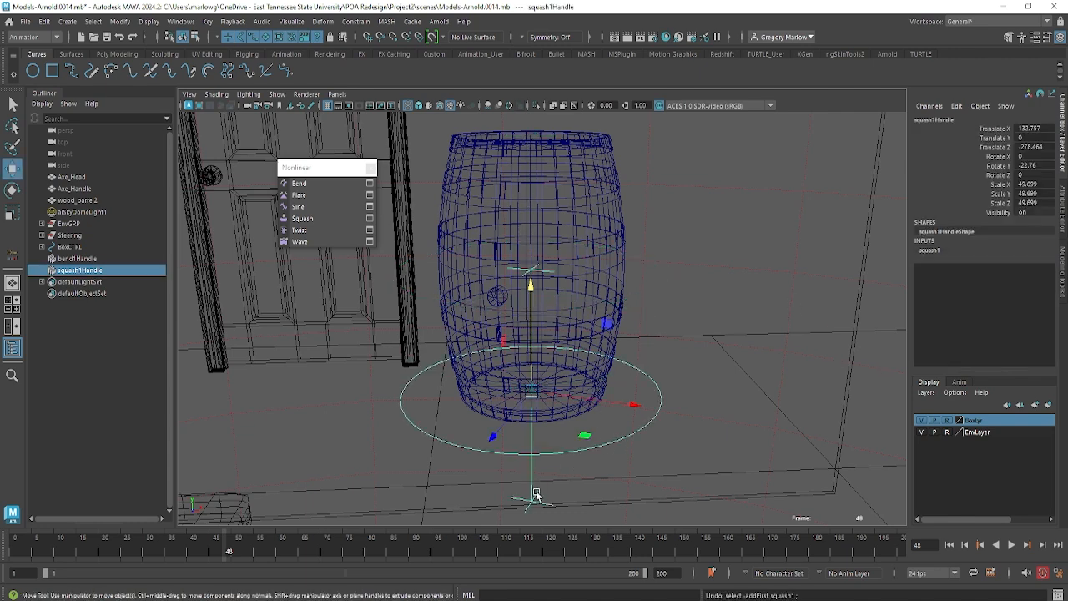
# Step: Set the squash deformer's Low Bound to 0 and its High Bound to 2
pyautogui.click(929, 250)
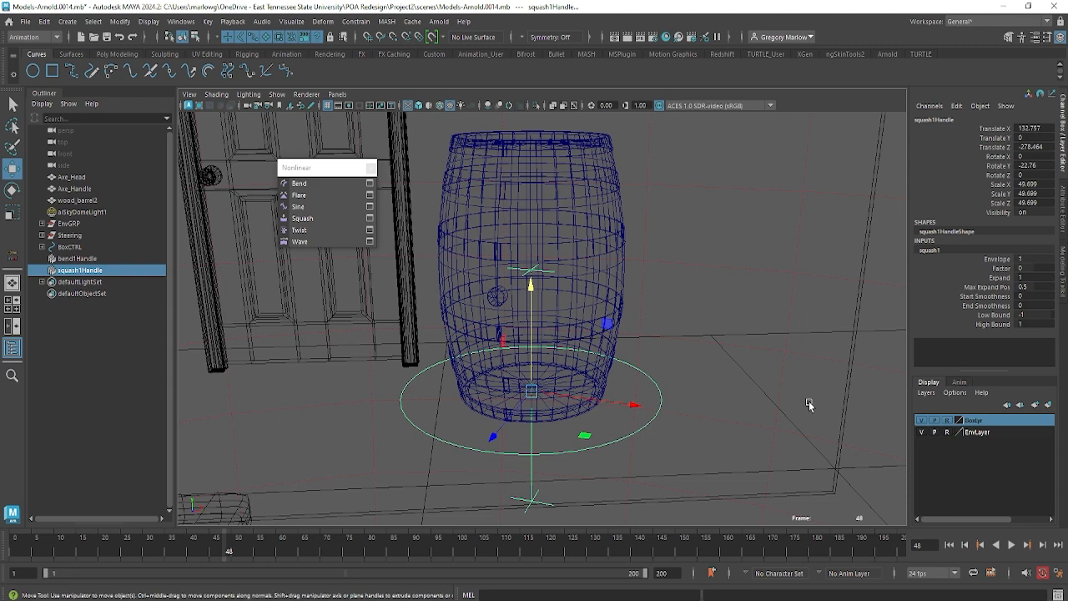
pyautogui.scroll(-6, 612, 403)
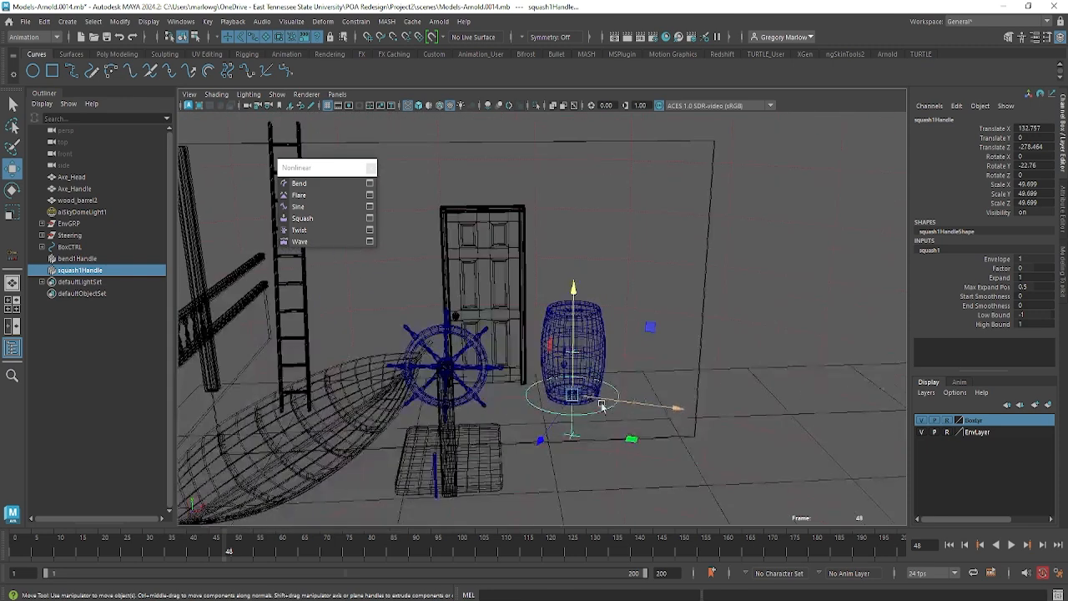
pyautogui.scroll(-5, 554, 467)
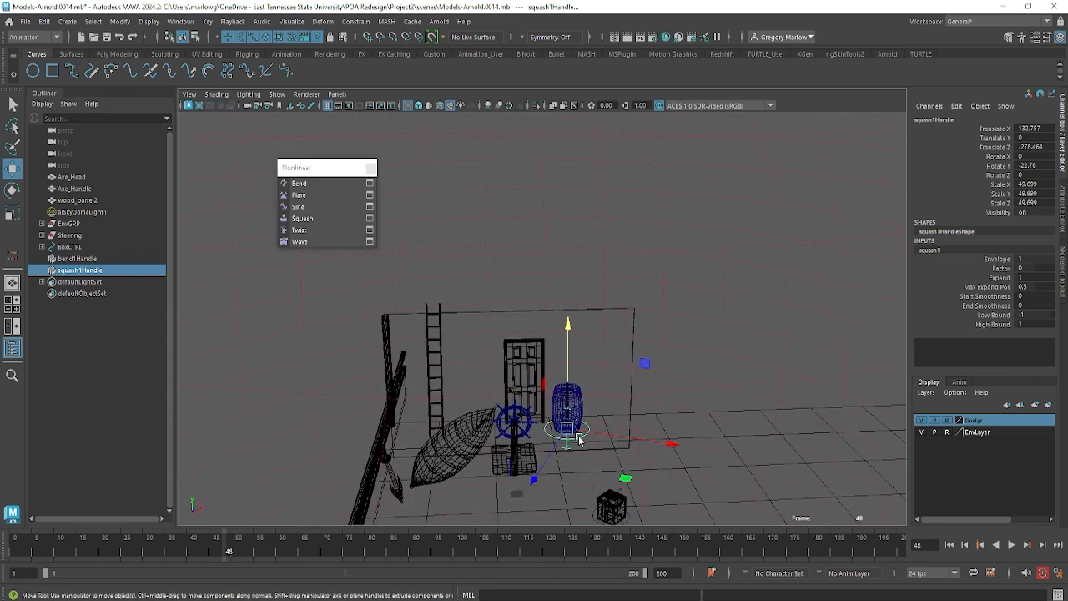
pyautogui.scroll(10, 567, 437)
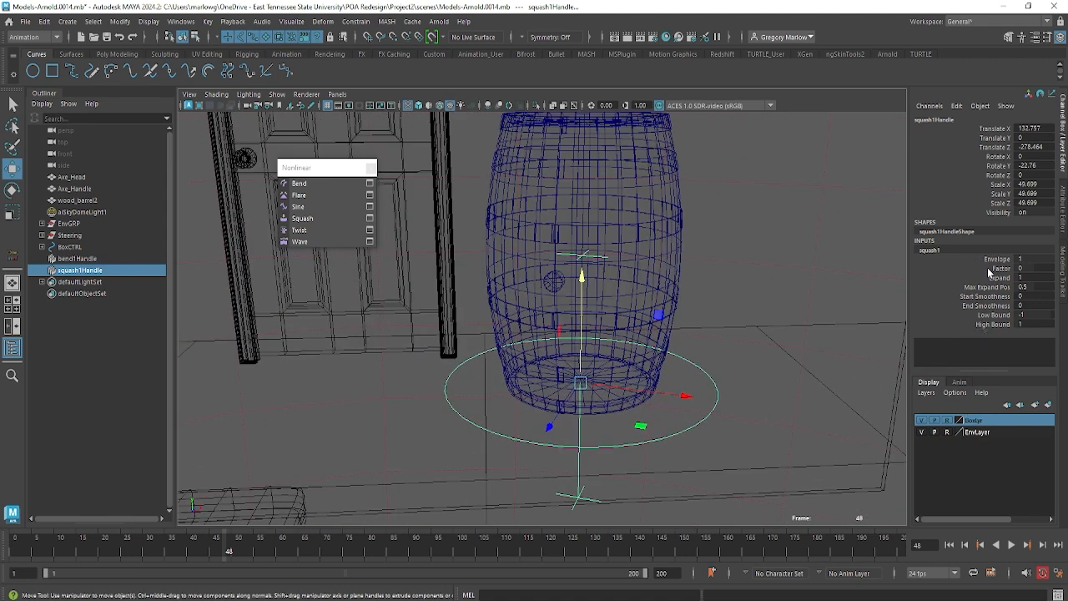
pyautogui.doubleClick(1040, 316)
pyautogui.write('0')
pyautogui.press('Return')
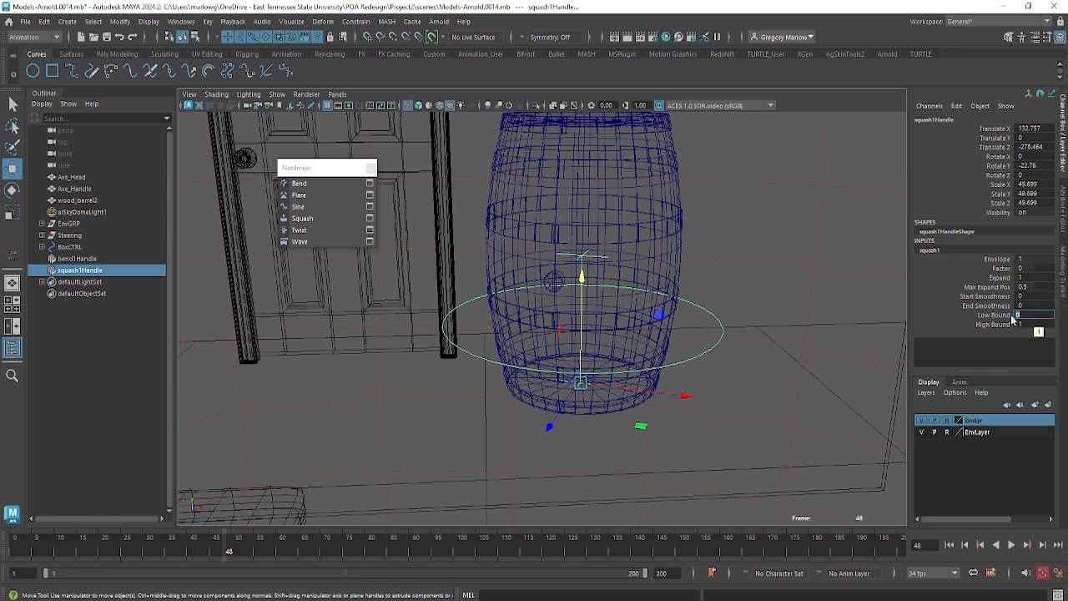
pyautogui.doubleClick(1029, 325)
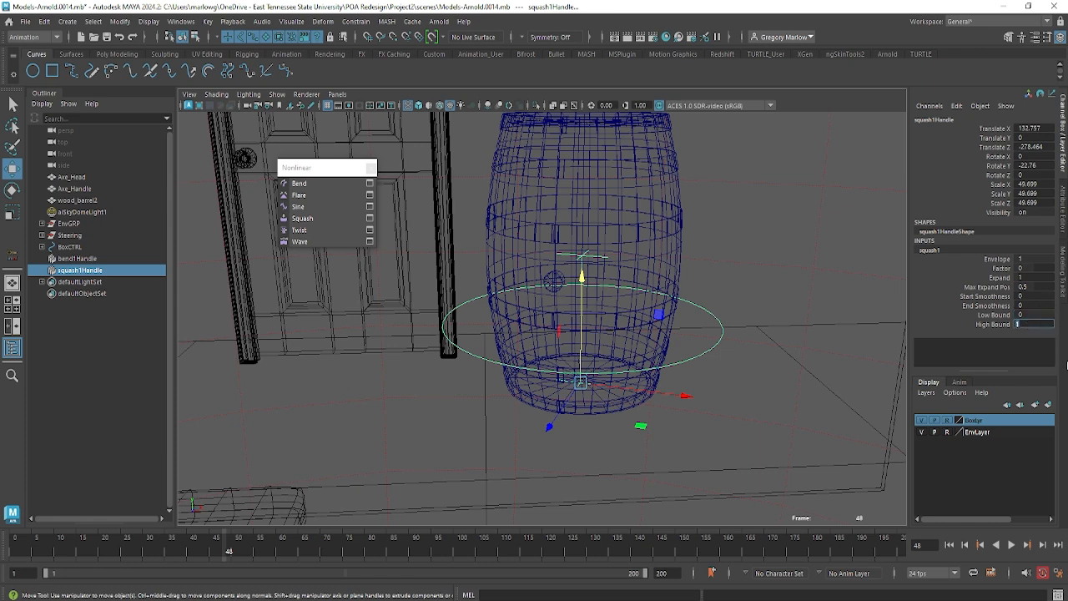
pyautogui.press('Return')
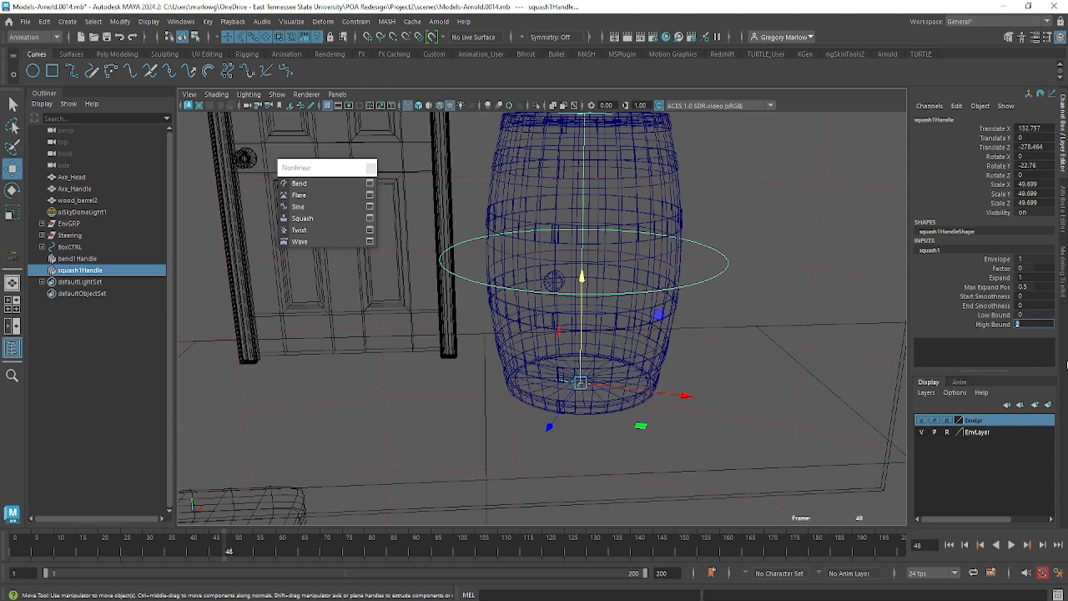
# Step: Squash the barrel down onto the floor with a Factor of about -0.4, shown in textured display
pyautogui.click(1003, 269)
pyautogui.moveTo(767, 331); pyautogui.dragTo(772, 329, button='middle')
pyautogui.press('5')
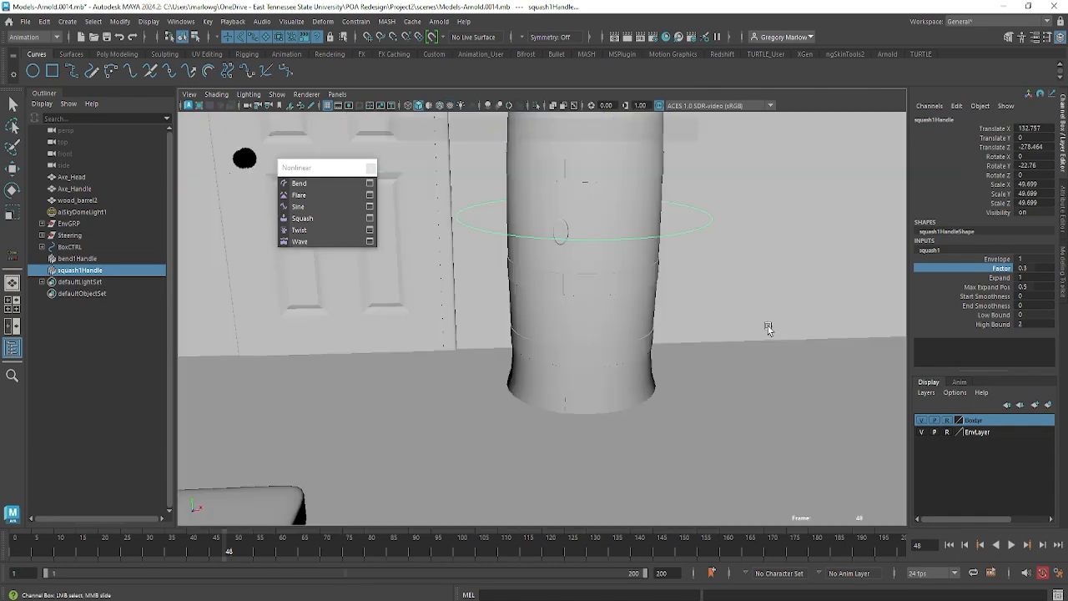
pyautogui.press('6')
pyautogui.moveTo(751, 337); pyautogui.dragTo(747, 349, button='middle')
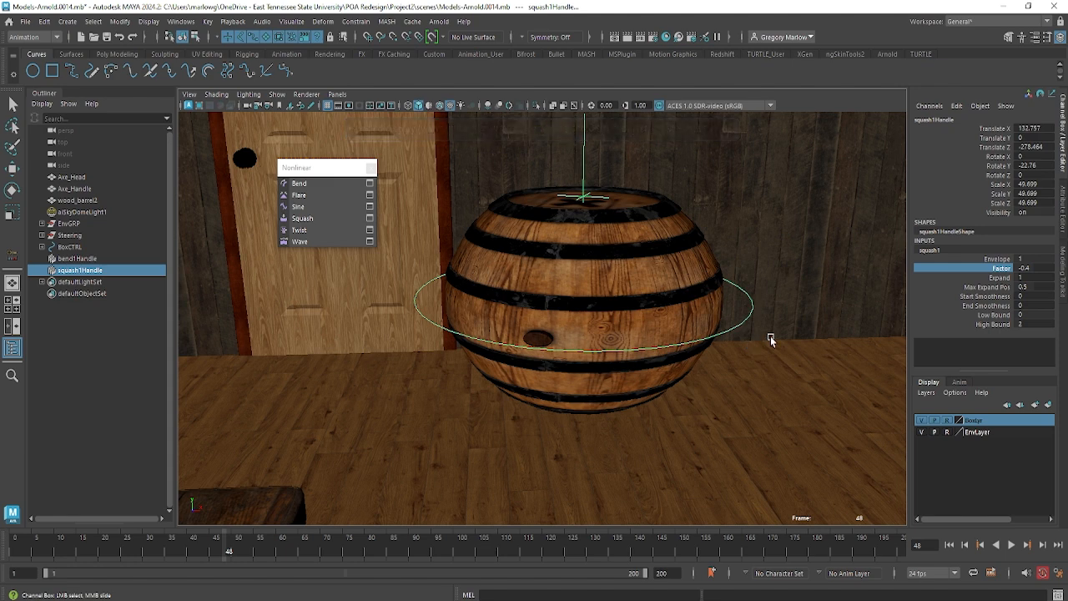
pyautogui.moveTo(667, 332); pyautogui.dragTo(591, 475, button='middle')
# Step: Select and frame the squashed barrel, and select its squash1Handle deformer handle
pyautogui.scroll(-2, 691, 326)
pyautogui.moveTo(591, 475)
pyautogui.keyDown('alt'); pyautogui.mouseDown()
pyautogui.moveTo(601, 450)
pyautogui.moveTo(594, 471)
pyautogui.mouseUp(); pyautogui.keyUp('alt')
pyautogui.click(594, 405)
pyautogui.press('f')
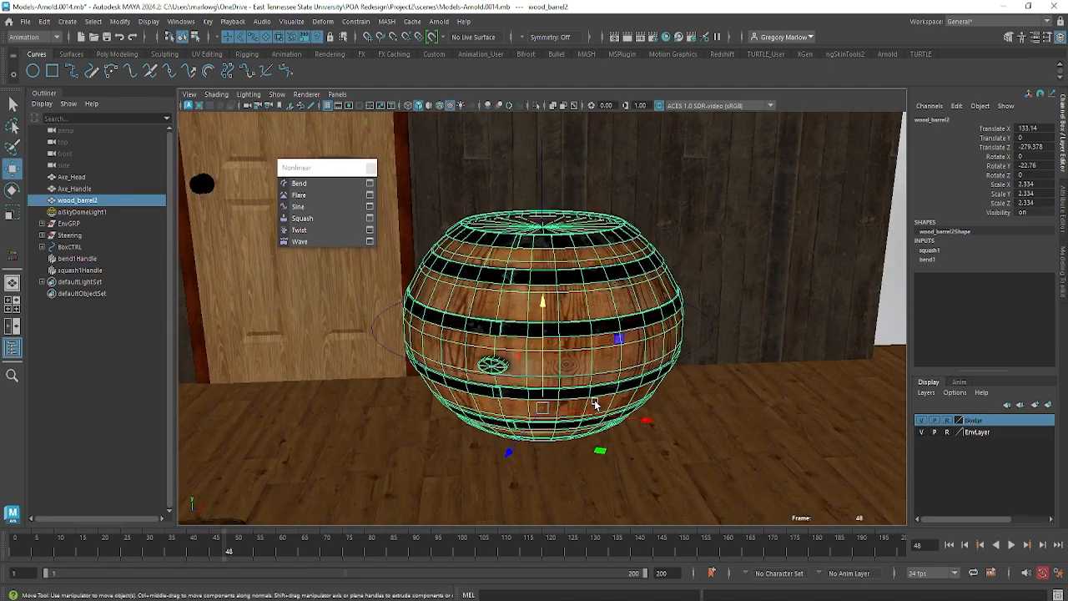
pyautogui.keyDown('alt'); pyautogui.moveTo(730, 434); pyautogui.dragTo(576, 417, button='right'); pyautogui.keyUp('alt')
pyautogui.keyDown('alt'); pyautogui.moveTo(576, 417); pyautogui.dragTo(569, 401); pyautogui.keyUp('alt')
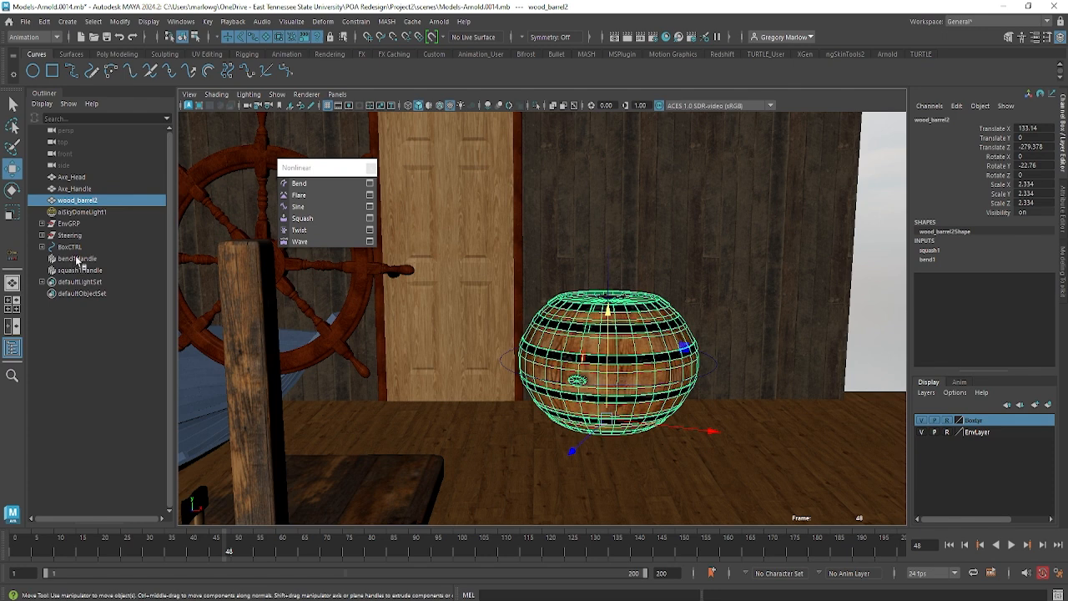
pyautogui.click(80, 269)
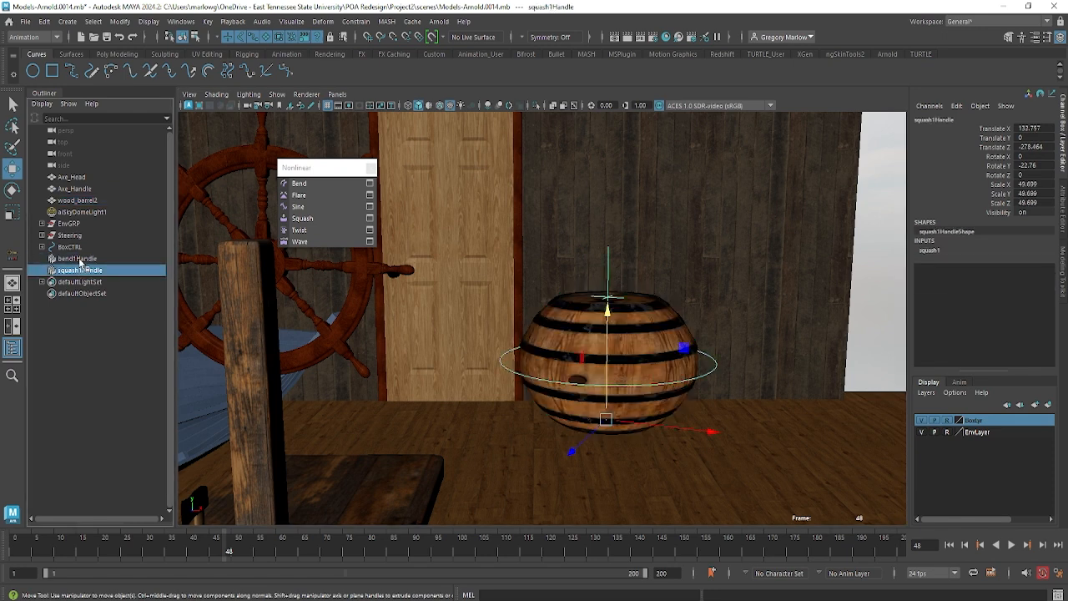
# Step: Bend the squashed barrel sideways by giving the bend1Handle deformer a Curvature of about 9.167
pyautogui.click(77, 259)
pyautogui.click(924, 278)
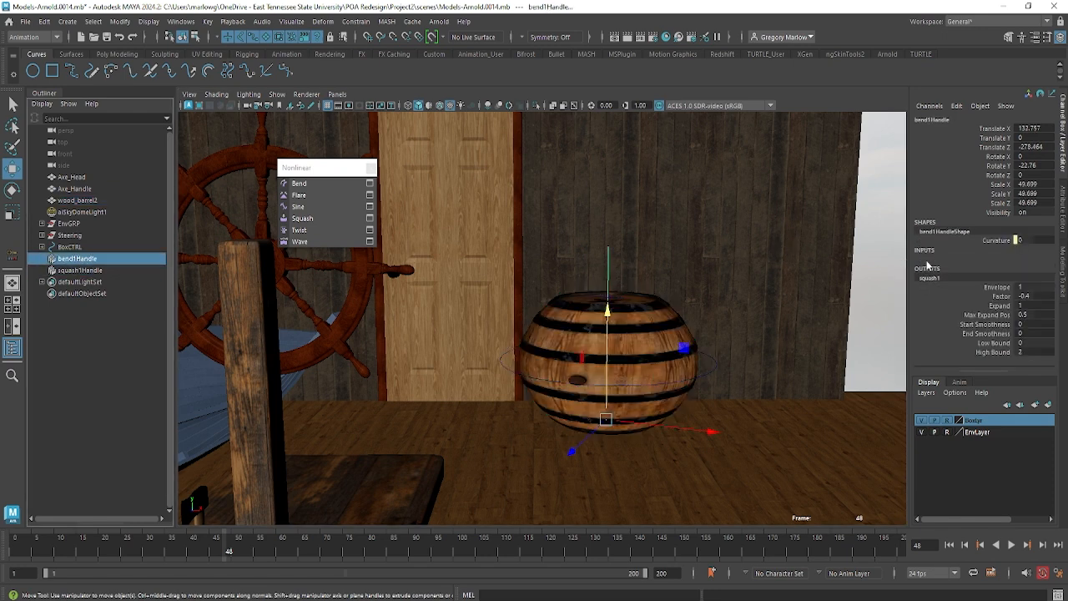
pyautogui.click(989, 278)
pyautogui.moveTo(786, 312)
pyautogui.mouseDown(button='middle')
pyautogui.moveTo(801, 315)
pyautogui.moveTo(790, 314)
pyautogui.mouseUp(button='middle')
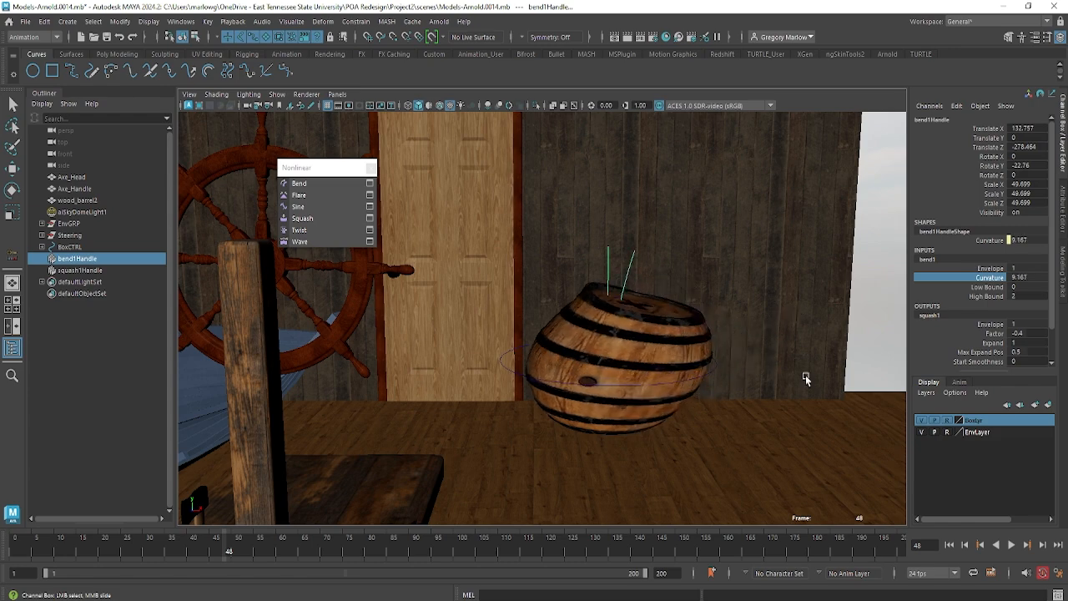
# Step: Try moving the barrel and the bend and squash handles separately, and undo the moves
pyautogui.click(597, 332)
pyautogui.press('w')
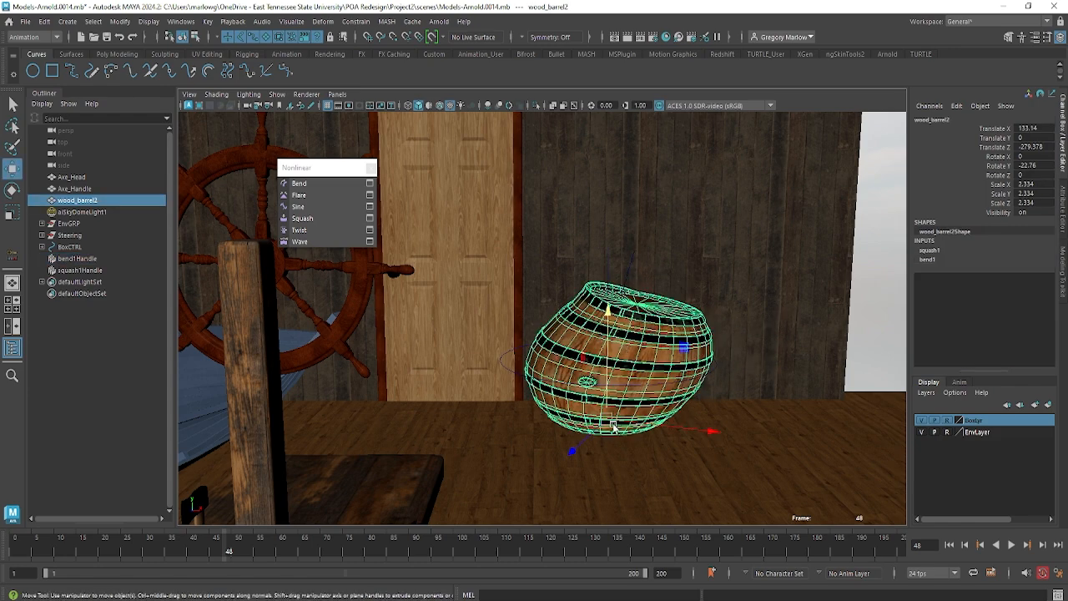
pyautogui.moveTo(597, 332); pyautogui.dragTo(625, 392)
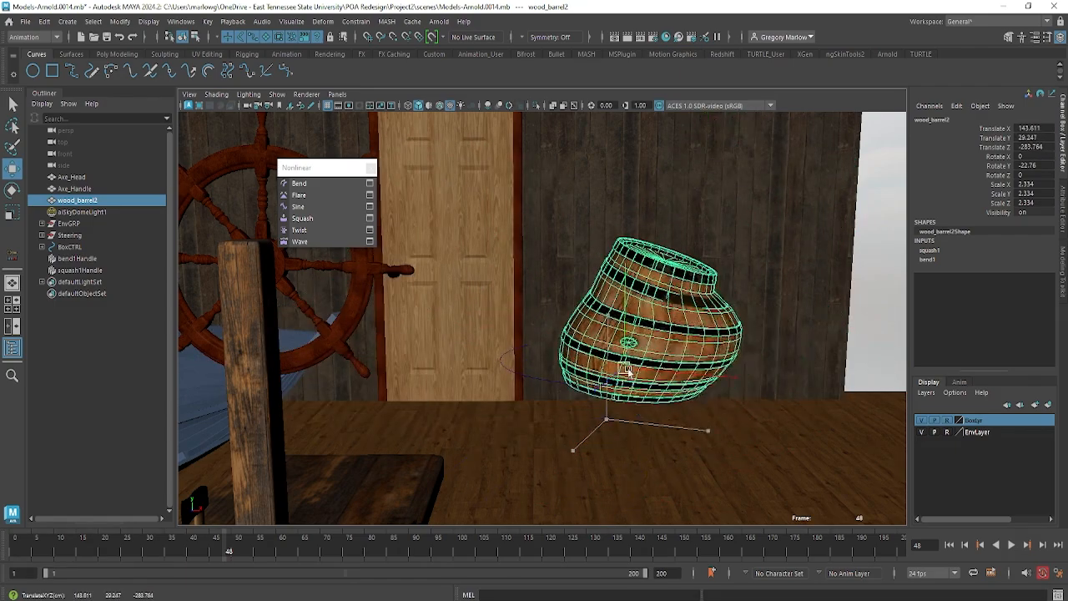
pyautogui.click(77, 258)
pyautogui.moveTo(608, 425); pyautogui.dragTo(699, 436)
pyautogui.click(79, 271)
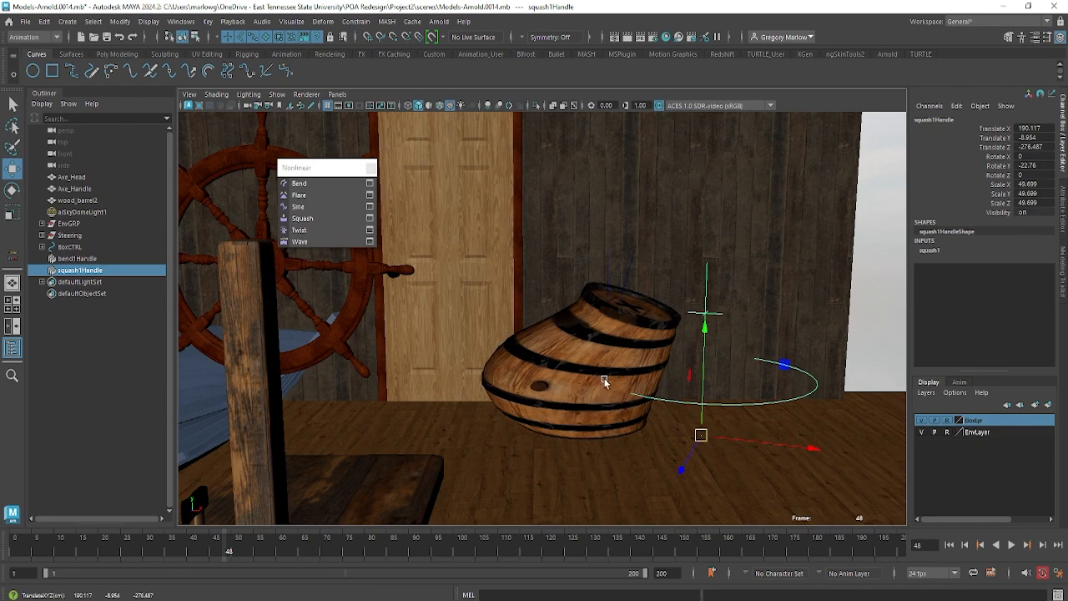
pyautogui.hotkey('ctrl', 'z')
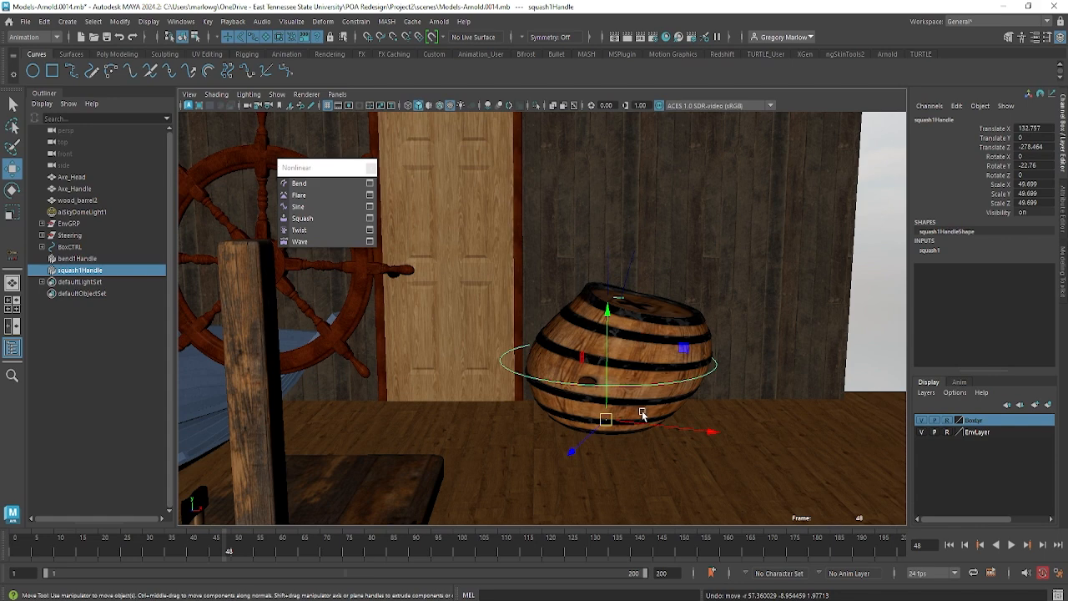
# Step: Set the High Bound of both the bend and squash deformers to 2.2
pyautogui.click(631, 278)
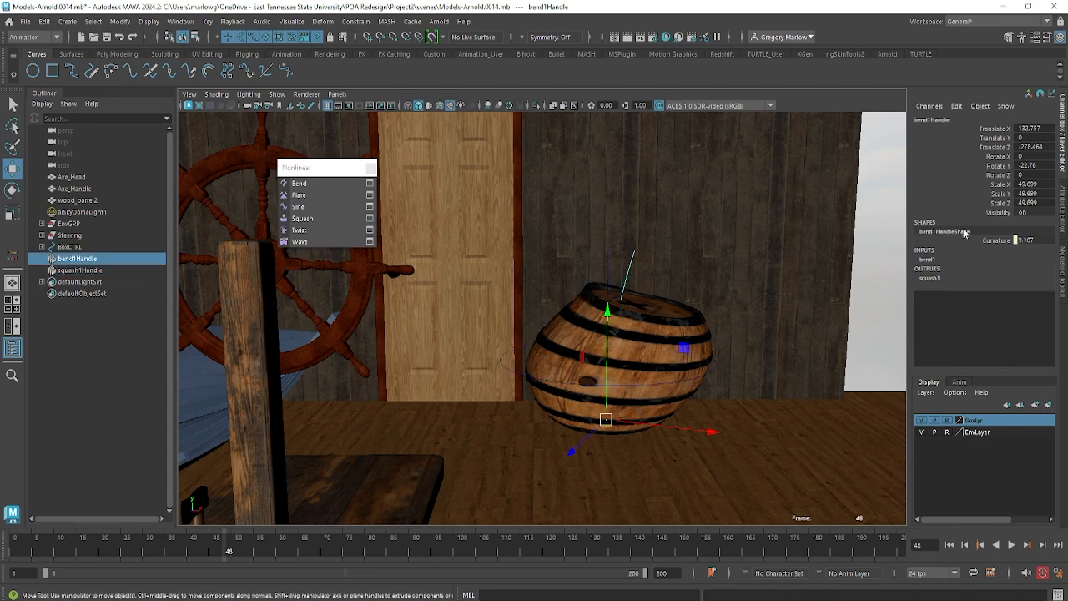
pyautogui.click(928, 259)
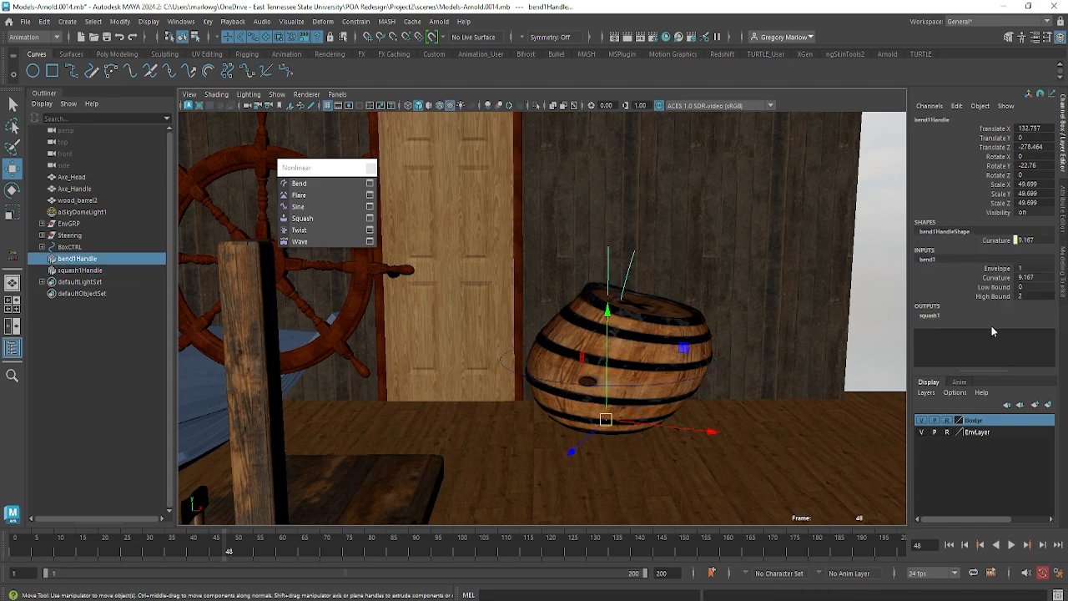
pyautogui.doubleClick(1029, 295)
pyautogui.click(931, 316)
pyautogui.scroll(-2, 936, 321)
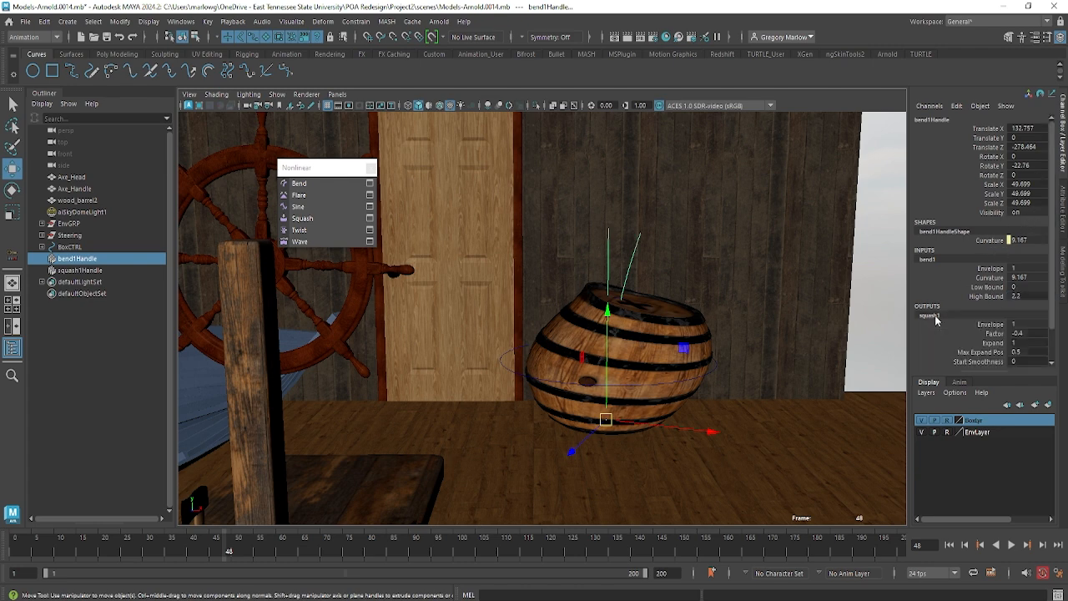
pyautogui.doubleClick(1027, 353)
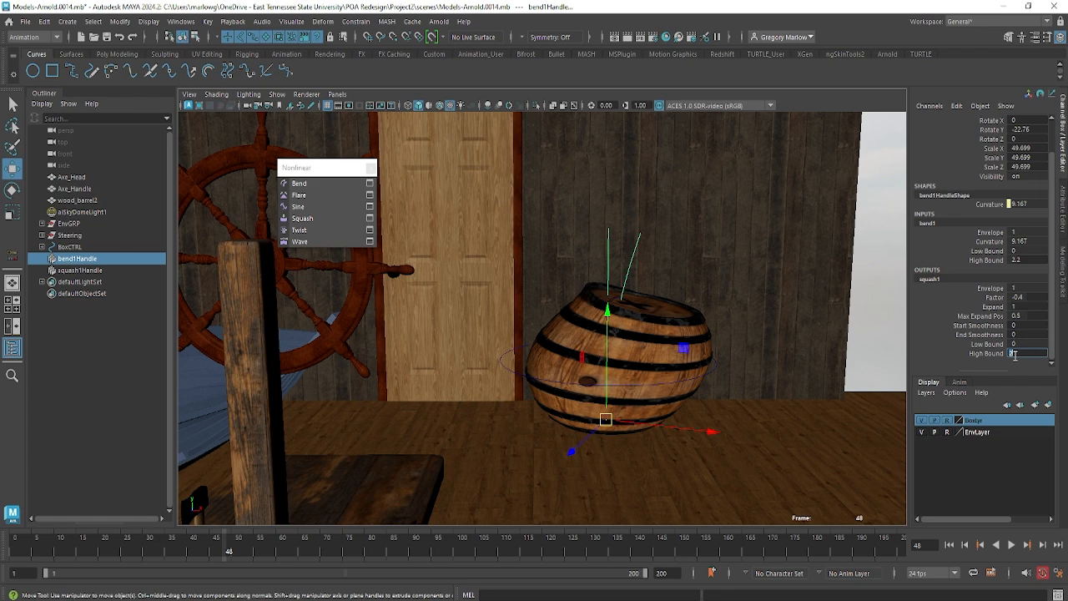
pyautogui.press('Return')
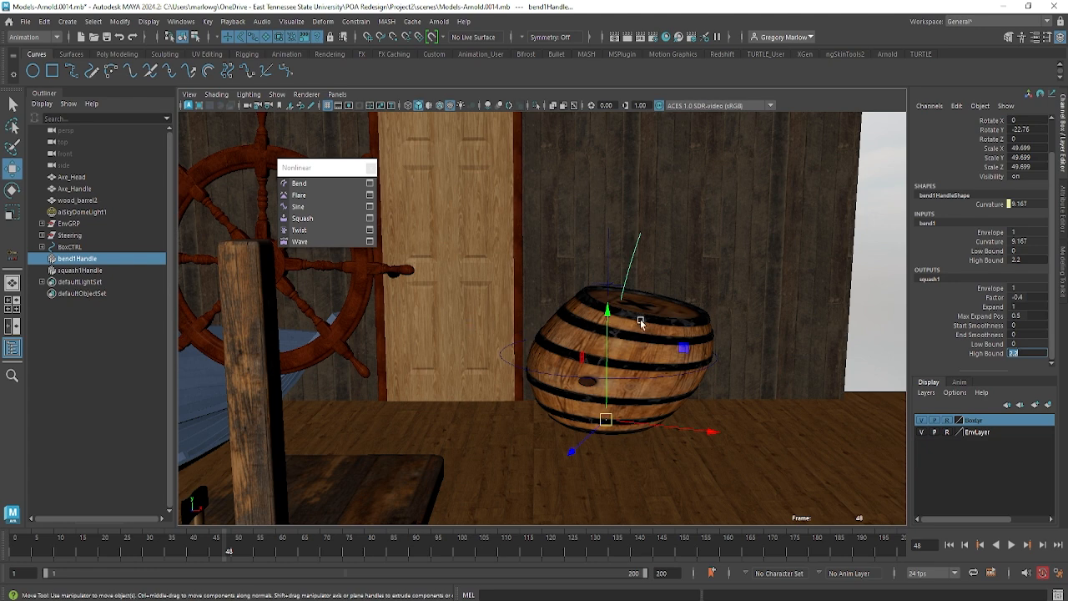
# Step: Examine the barrel and the input attributes of its bend and squash deformer handles
pyautogui.click(665, 328)
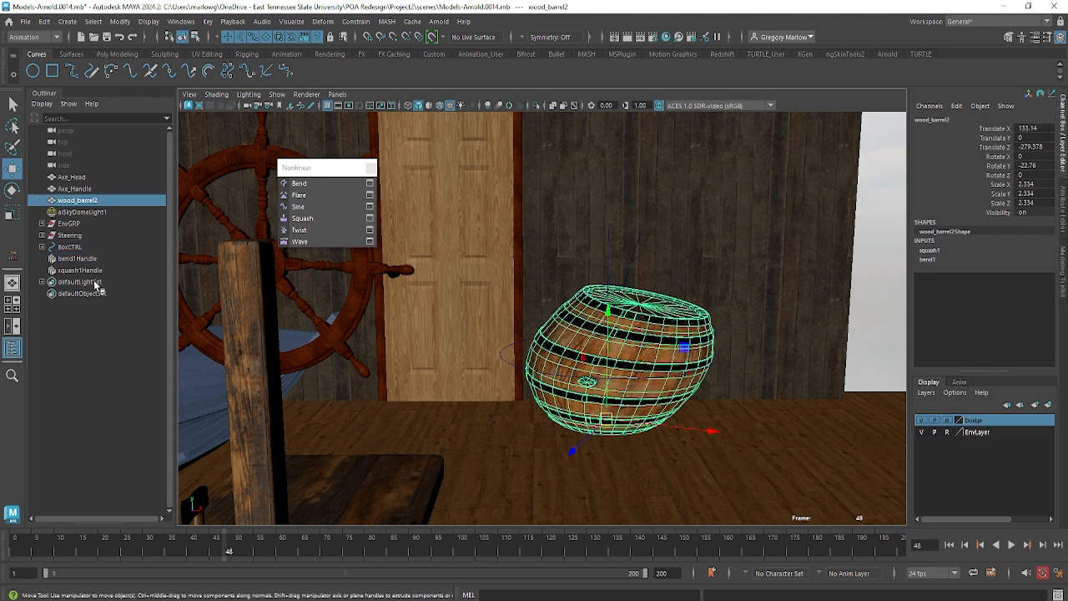
pyautogui.click(77, 260)
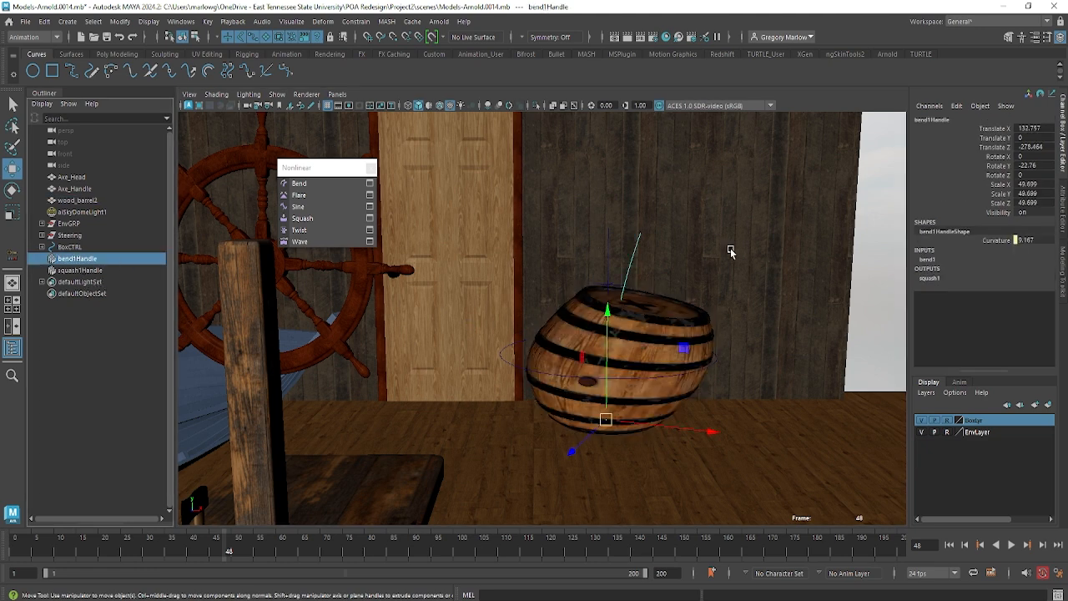
pyautogui.click(927, 261)
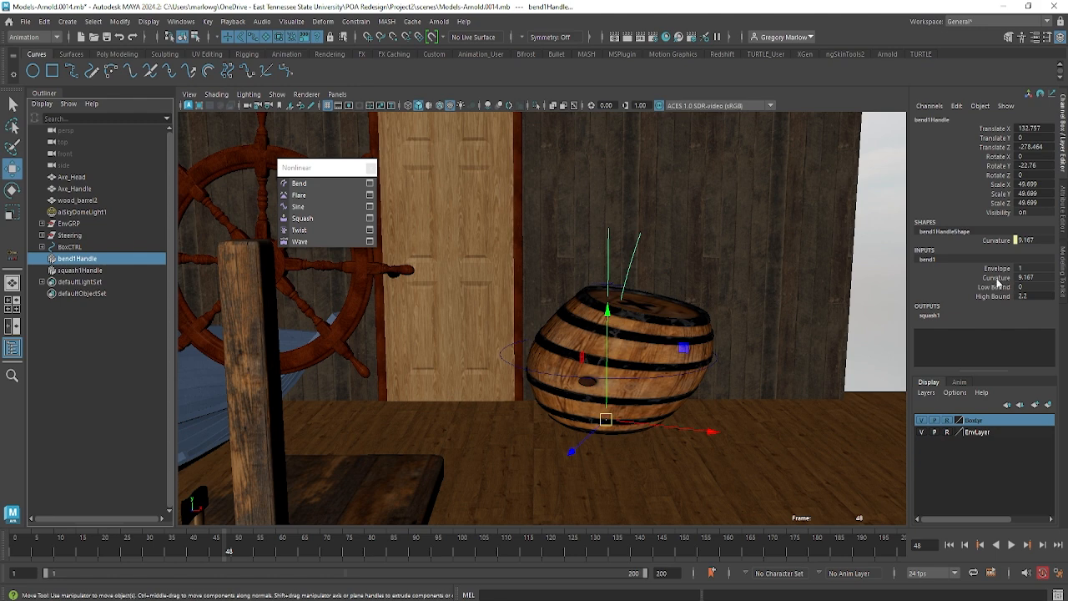
pyautogui.click(94, 271)
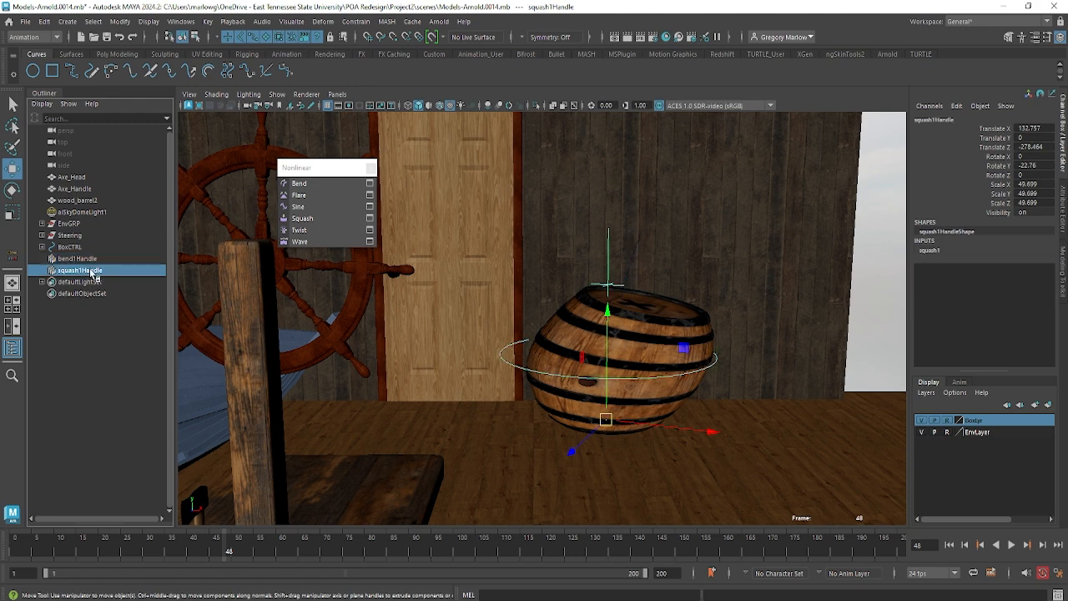
pyautogui.click(929, 251)
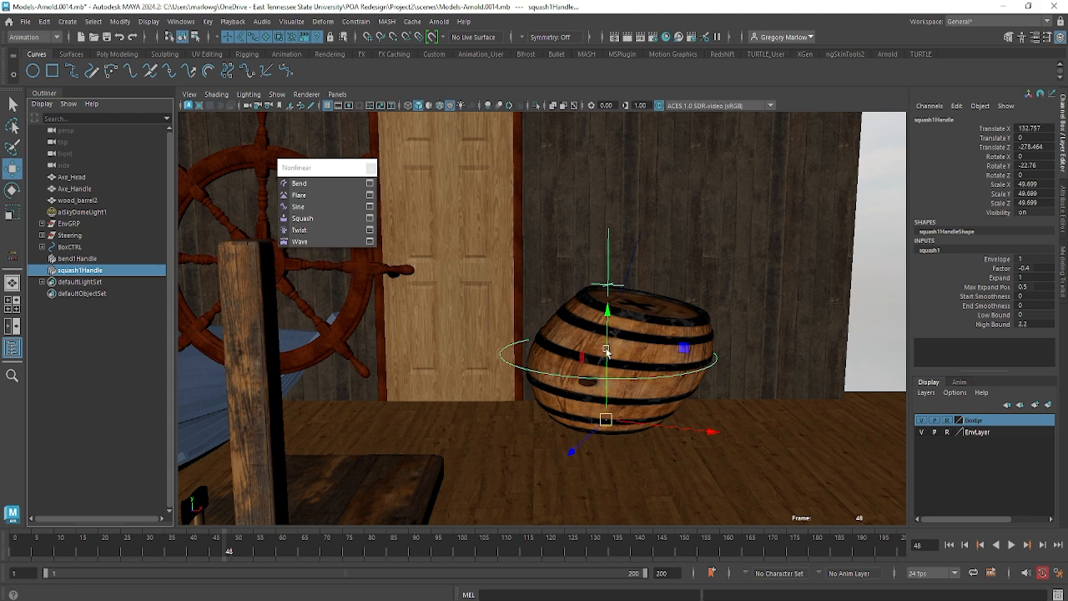
# Step: Create a NURBS circle at the scene origin and scale it uniformly to about 46.6
pyautogui.click(33, 72)
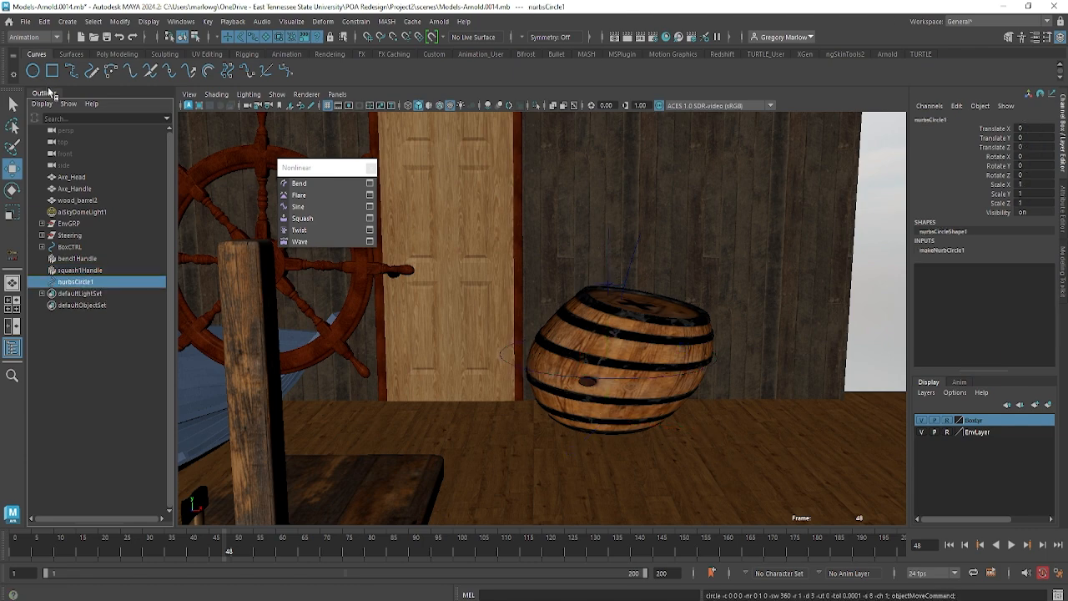
pyautogui.click(76, 288)
pyautogui.scroll(-5, 703, 468)
pyautogui.scroll(3, 650, 469)
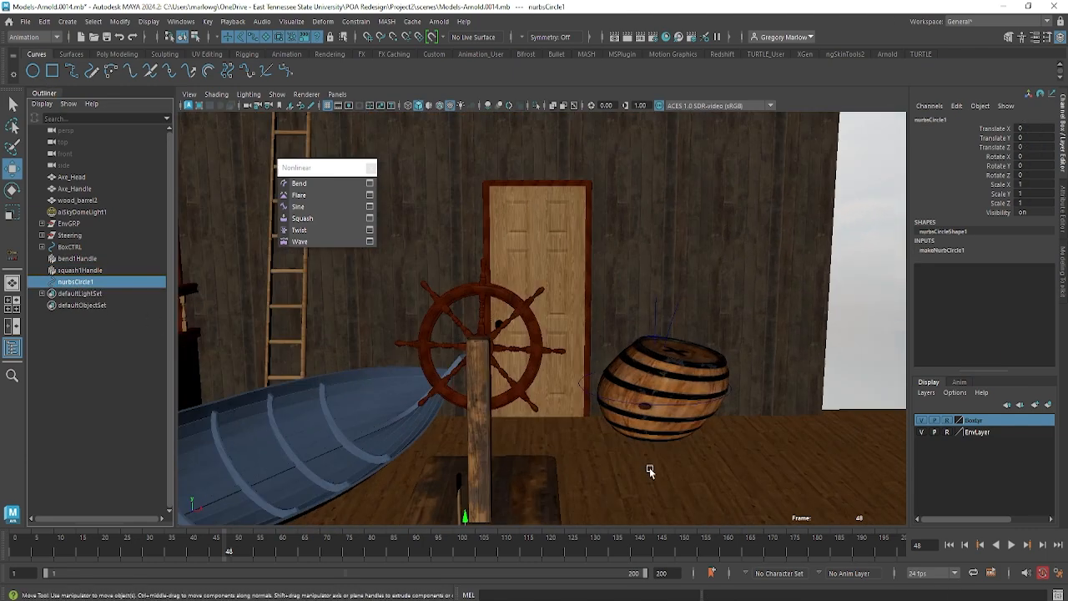
pyautogui.keyDown('alt'); pyautogui.moveTo(649, 470); pyautogui.dragTo(652, 355, button='middle'); pyautogui.keyUp('alt')
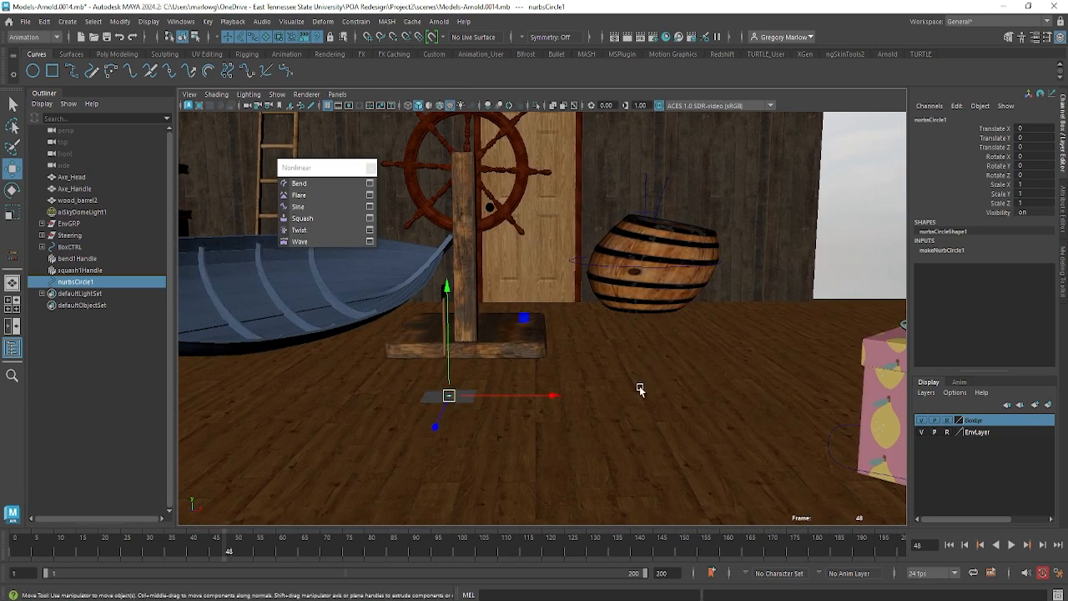
pyautogui.press('r')
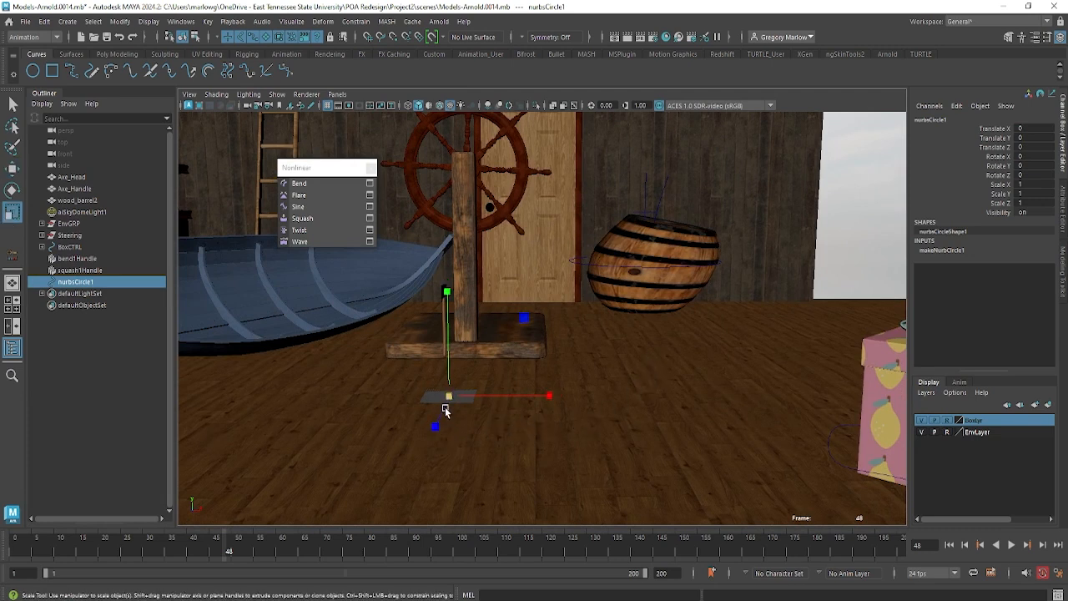
pyautogui.moveTo(448, 398); pyautogui.dragTo(611, 436)
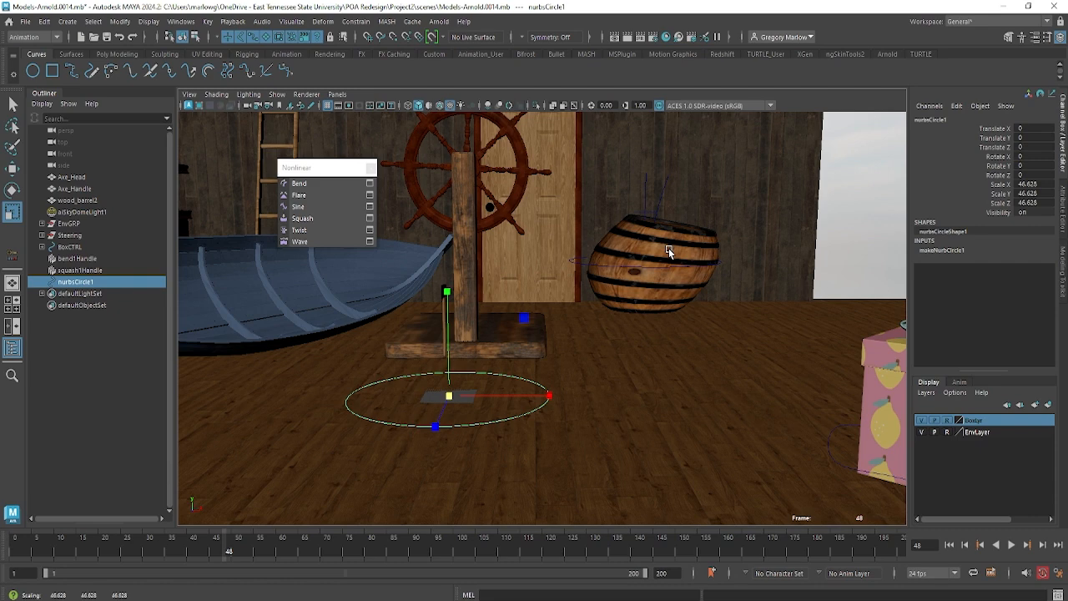
# Step: Try matching the squash handle's translation to the NURBS circle, and undo the match
pyautogui.click(585, 265)
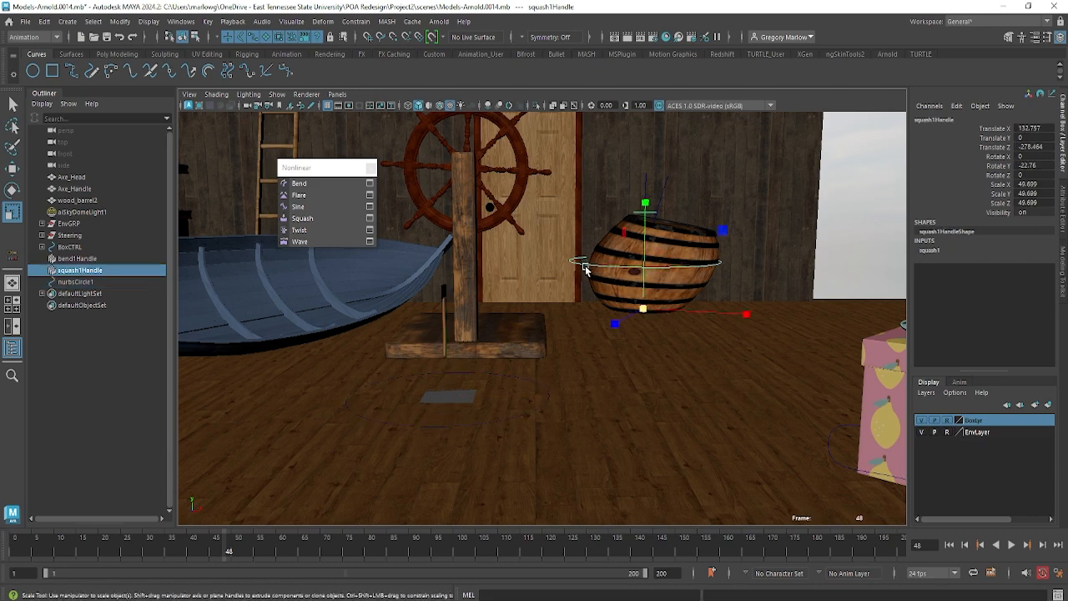
pyautogui.keyDown('shift'); pyautogui.click(511, 420); pyautogui.keyUp('shift')
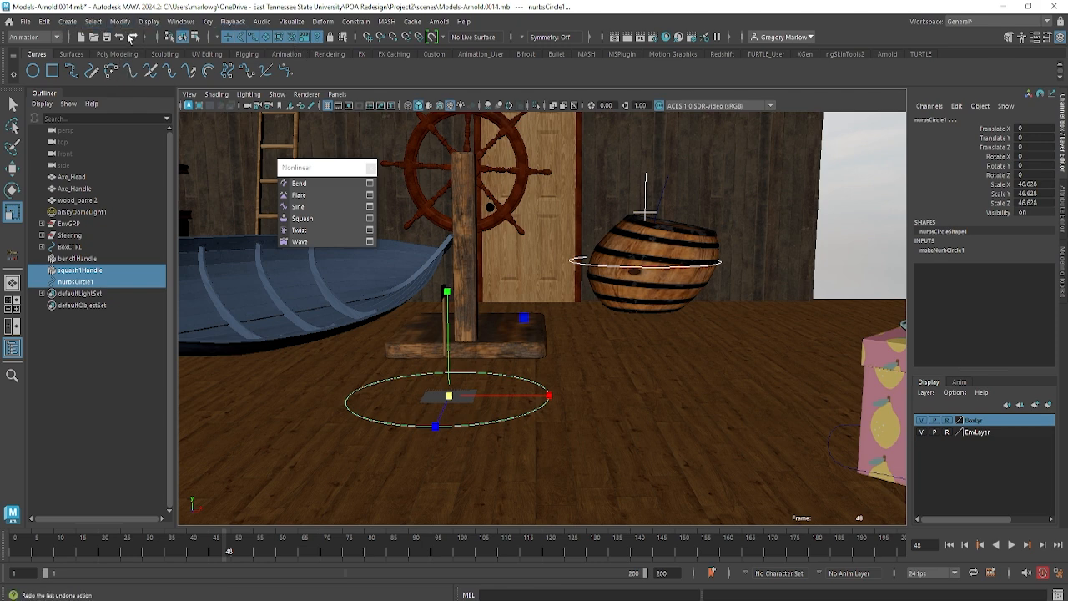
pyautogui.click(121, 23)
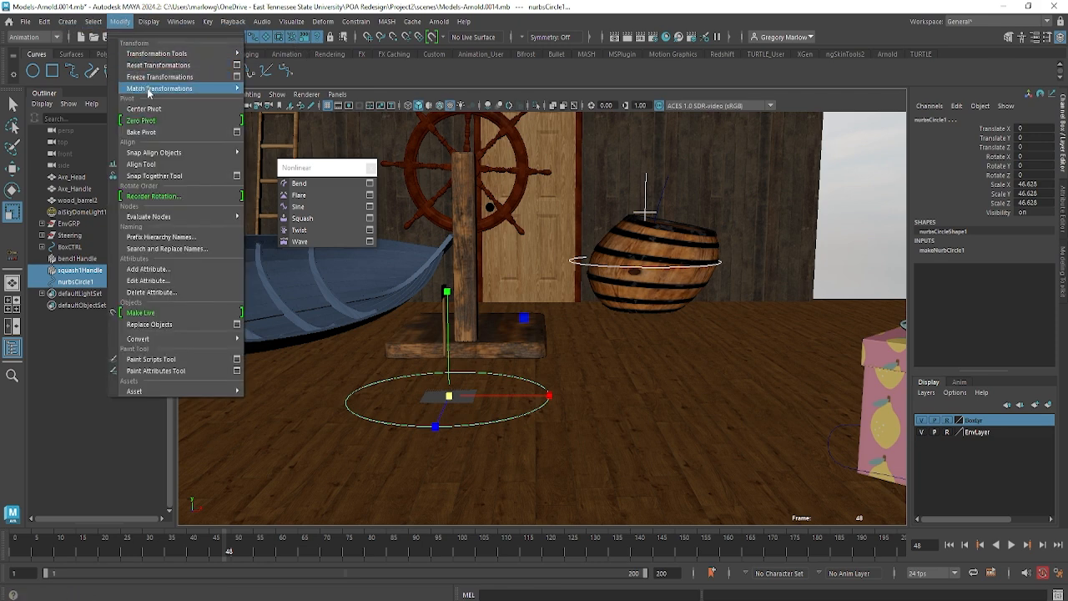
pyautogui.moveTo(150, 93)
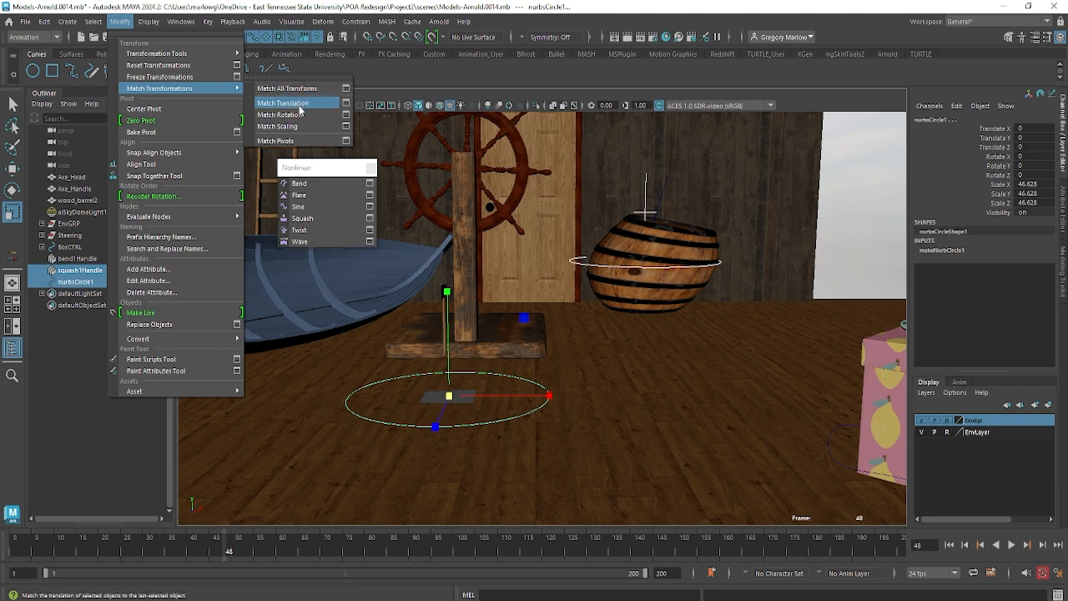
pyautogui.click(299, 107)
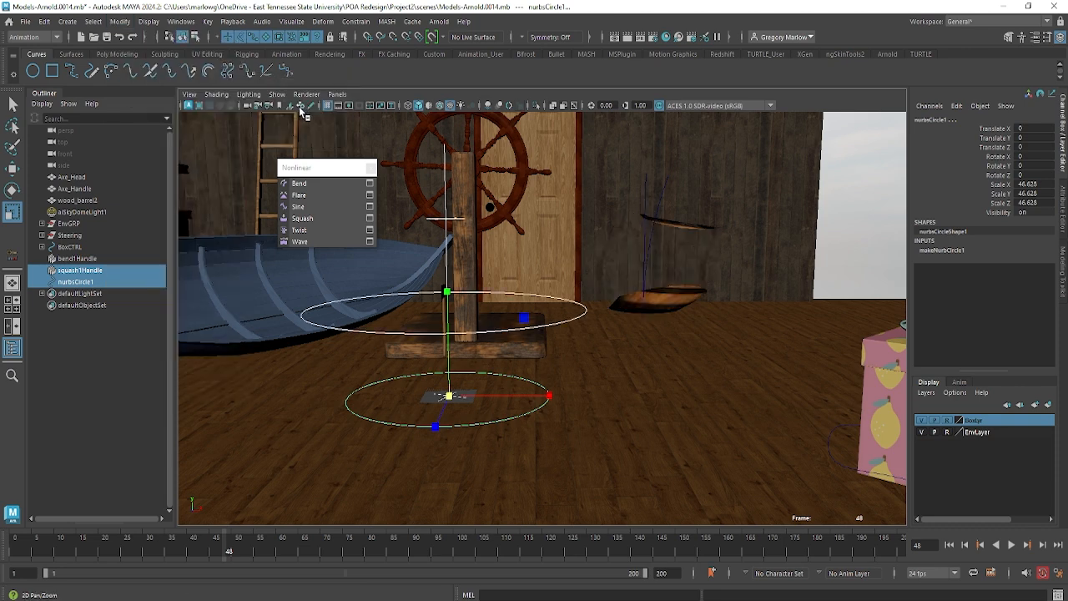
pyautogui.hotkey('ctrl', 'z')
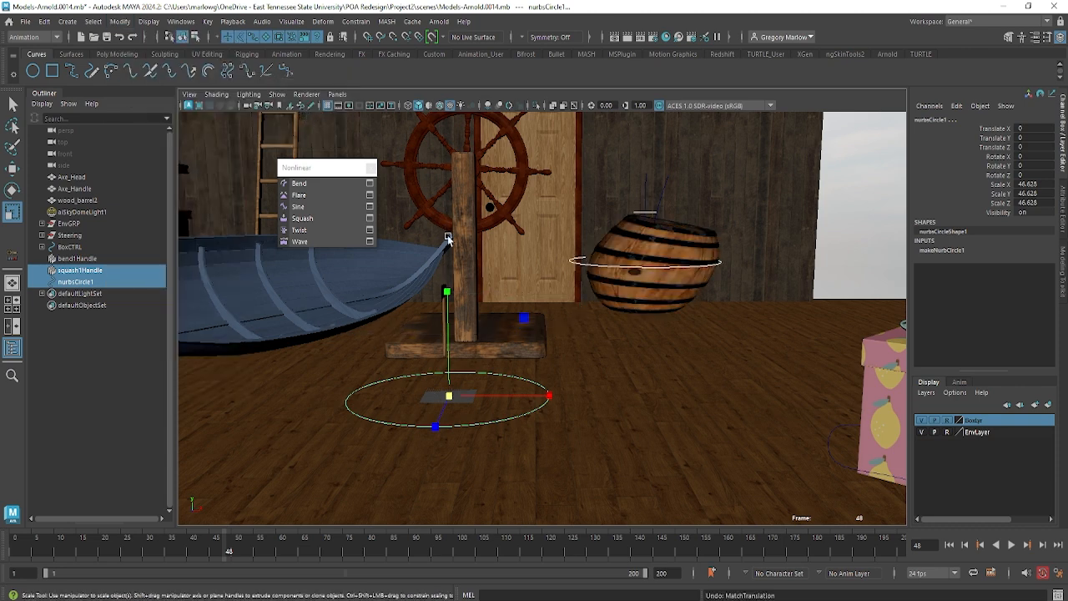
# Step: Match the NURBS circle's translation to squash1Handle at the barrel's base
pyautogui.click(509, 421)
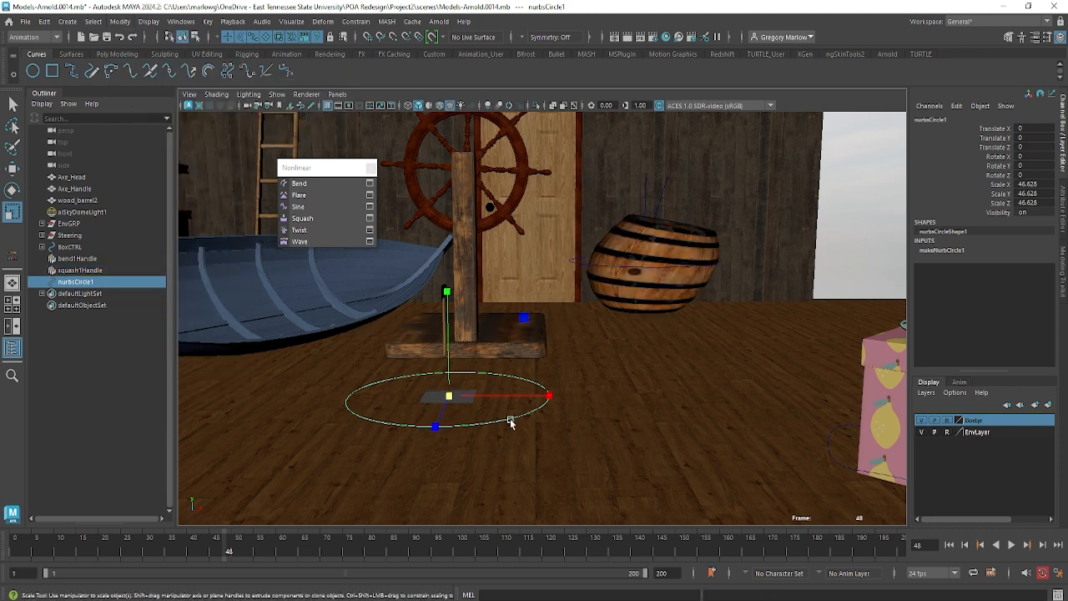
pyautogui.keyDown('shift'); pyautogui.click(590, 267); pyautogui.keyUp('shift')
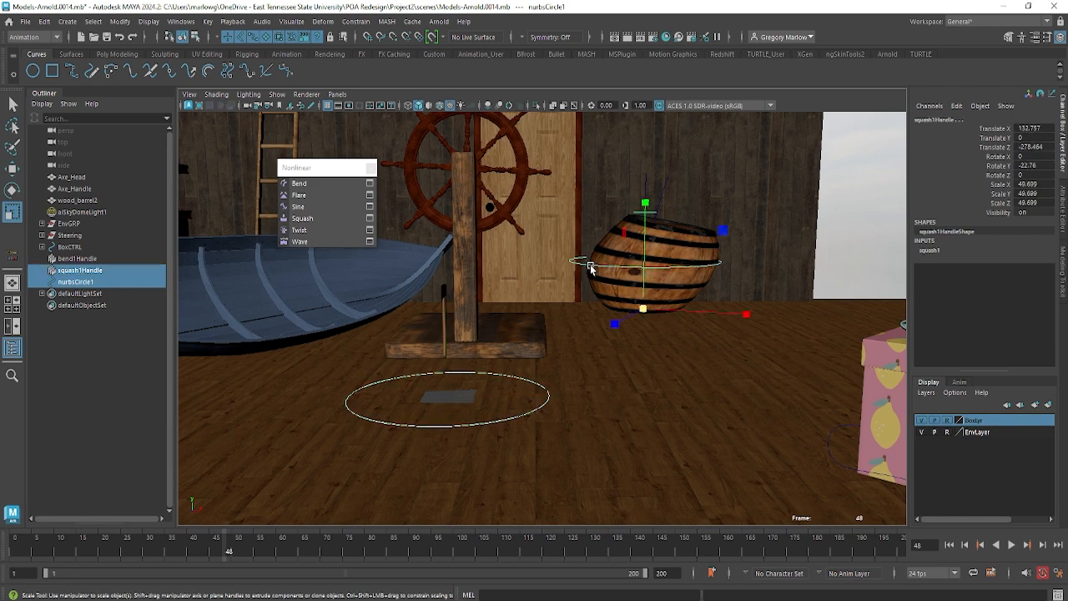
pyautogui.click(125, 21)
pyautogui.moveTo(153, 90)
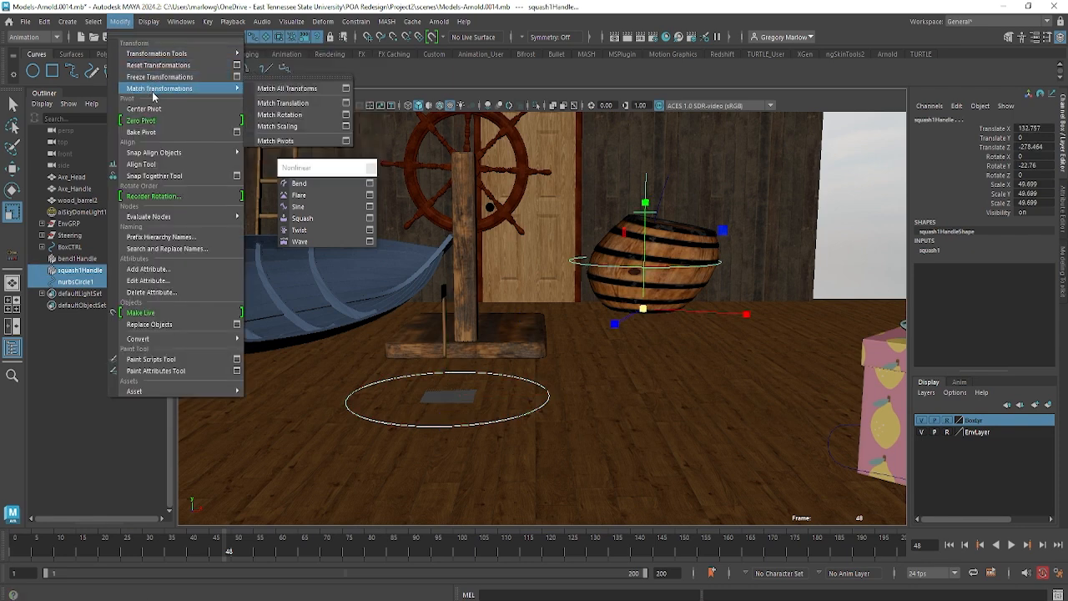
pyautogui.click(284, 104)
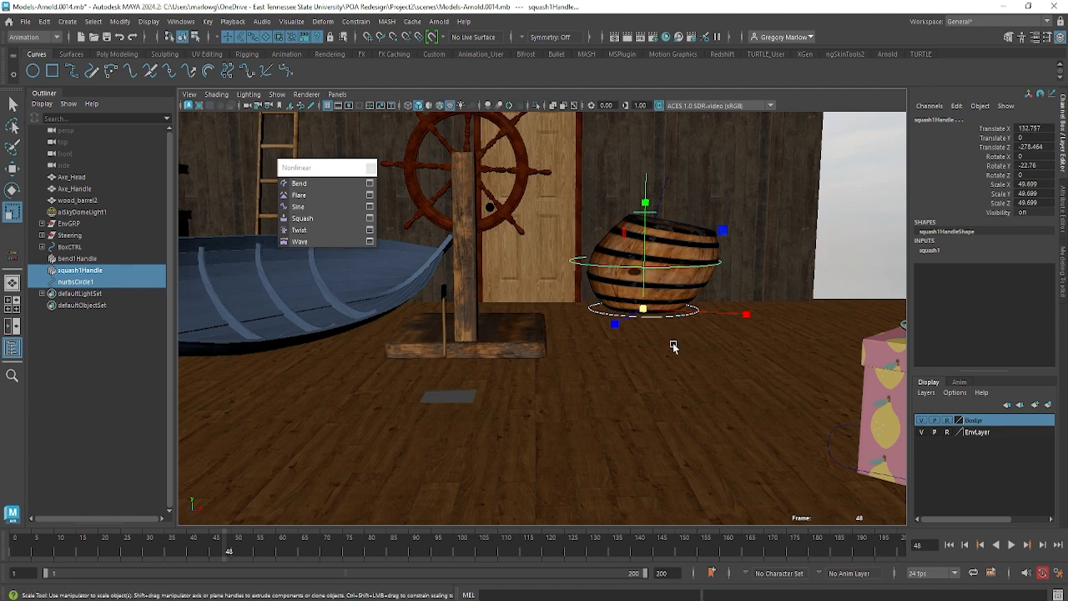
# Step: Rename the NURBS circle around the barrel's base to BarrelCTRL
pyautogui.keyDown('alt'); pyautogui.moveTo(673, 346); pyautogui.dragTo(667, 409); pyautogui.keyUp('alt')
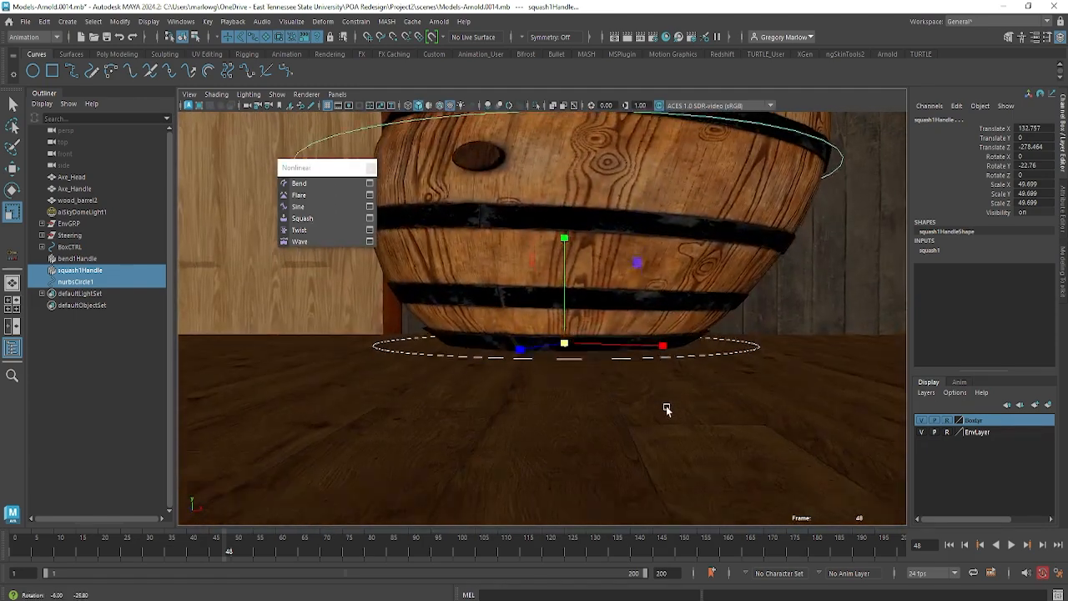
pyautogui.click(76, 283)
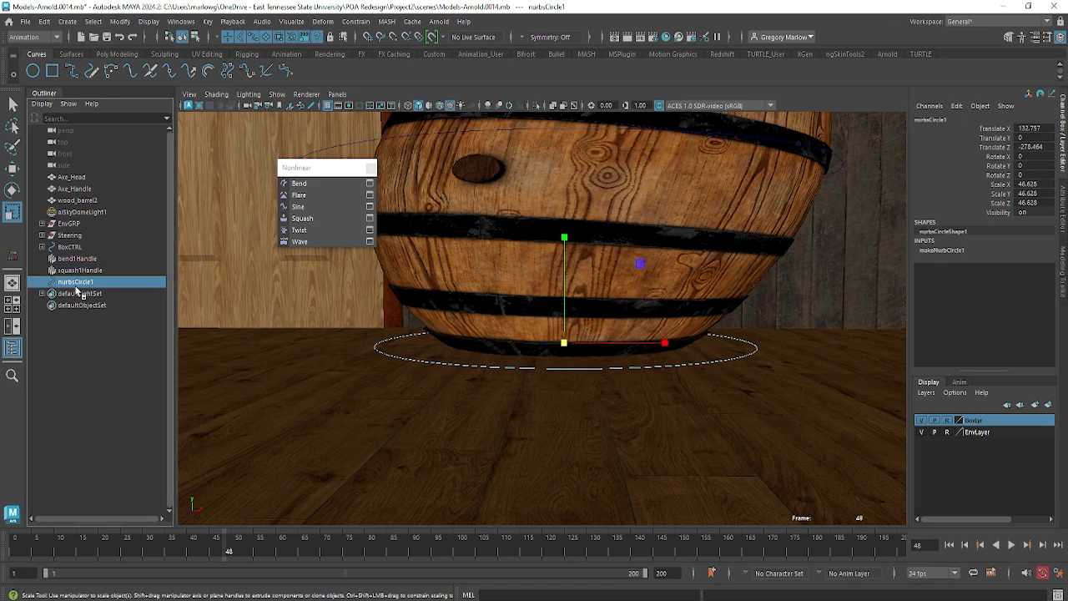
pyautogui.doubleClick(77, 282)
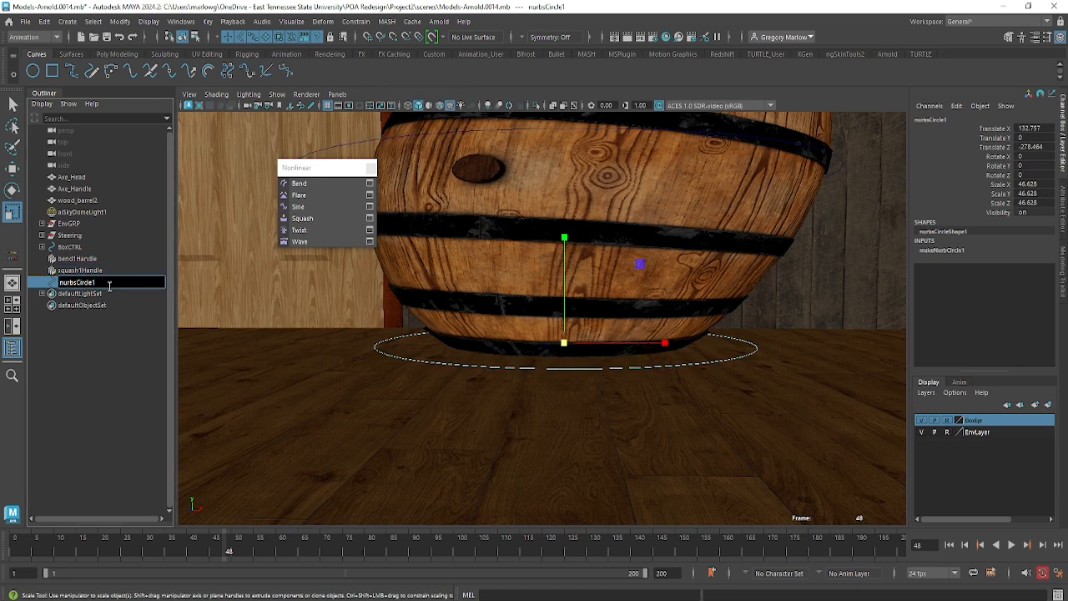
pyautogui.doubleClick(105, 284)
pyautogui.write('BarrelCTRL')
pyautogui.press('Return')
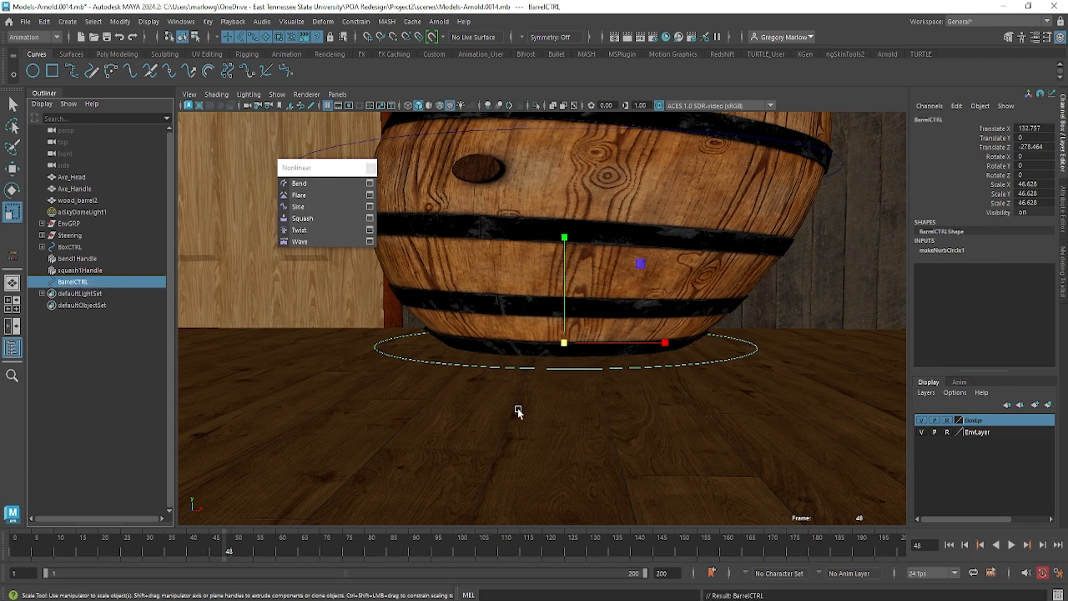
# Step: Parent bend1Handle, squash1Handle and wood_barrel2 under BarrelCTRL before its transformations are frozen
pyautogui.click(80, 341)
pyautogui.click(86, 272)
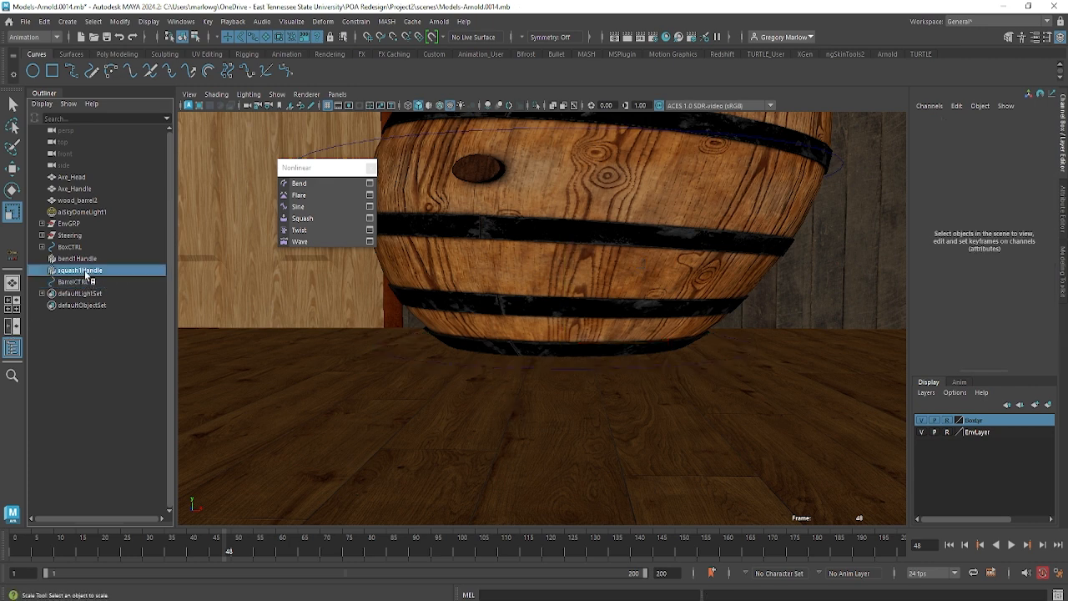
pyautogui.keyDown('shift'); pyautogui.click(85, 261); pyautogui.keyUp('shift')
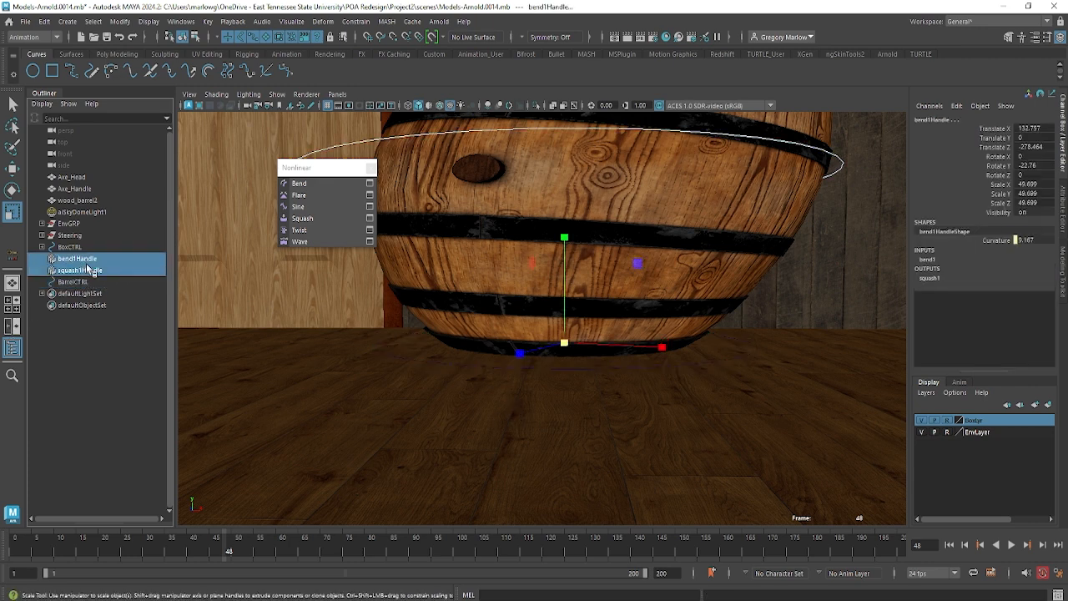
pyautogui.keyDown('ctrl'); pyautogui.click(90, 201); pyautogui.keyUp('ctrl')
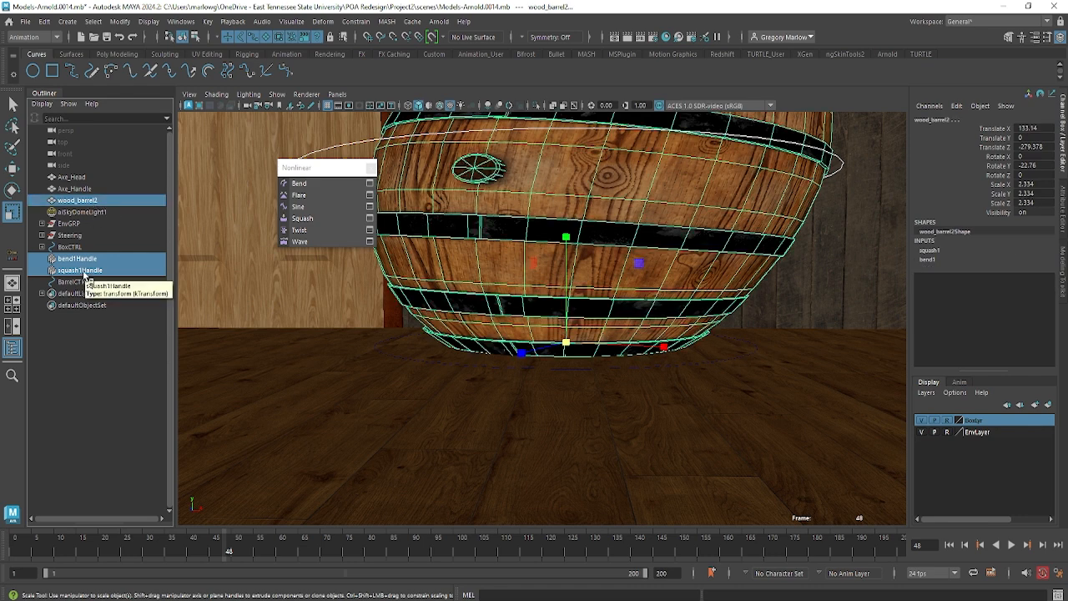
pyautogui.moveTo(84, 272); pyautogui.dragTo(81, 284, button='middle')
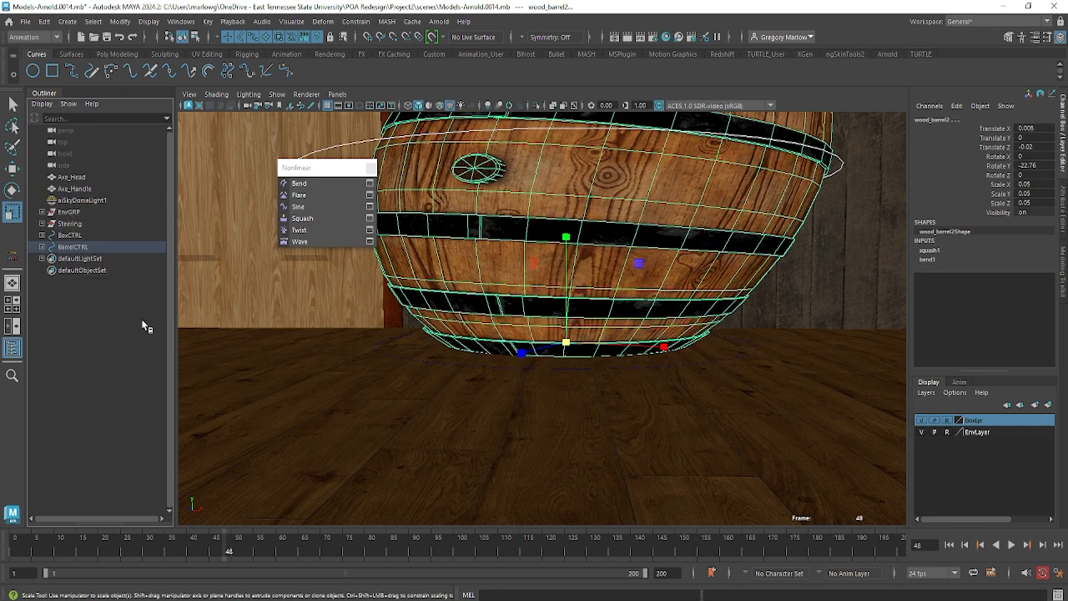
# Step: Test-move BarrelCTRL to see how the barrel and its deformer handles follow, and undo the move
pyautogui.click(82, 247)
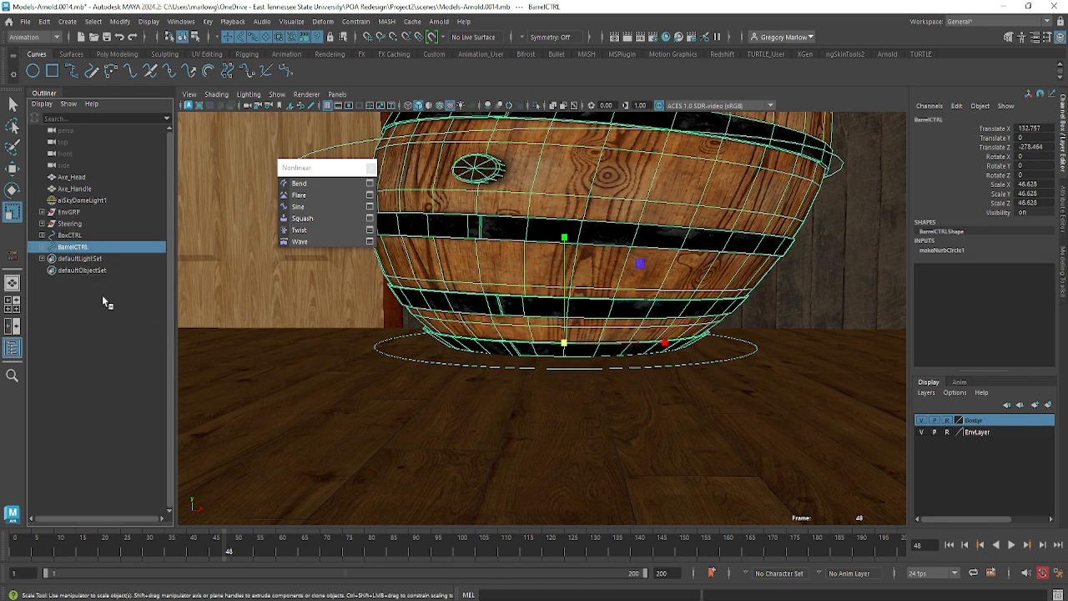
pyautogui.click(384, 400)
pyautogui.click(402, 360)
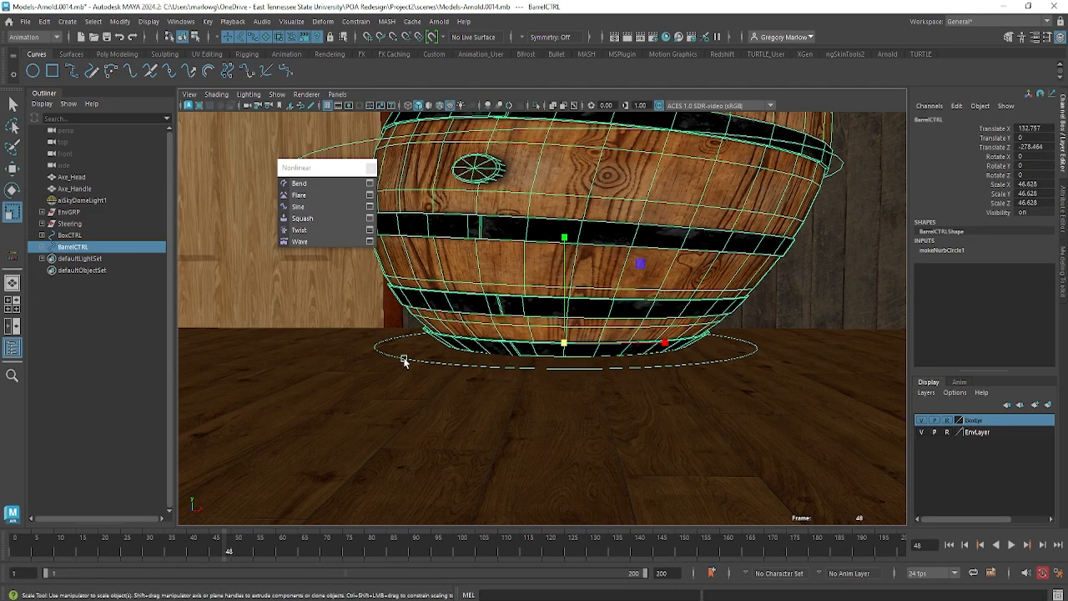
pyautogui.press('w')
pyautogui.moveTo(576, 343); pyautogui.dragTo(645, 314, button='middle')
pyautogui.keyDown('alt'); pyautogui.moveTo(645, 314); pyautogui.dragTo(553, 365, button='right'); pyautogui.keyUp('alt')
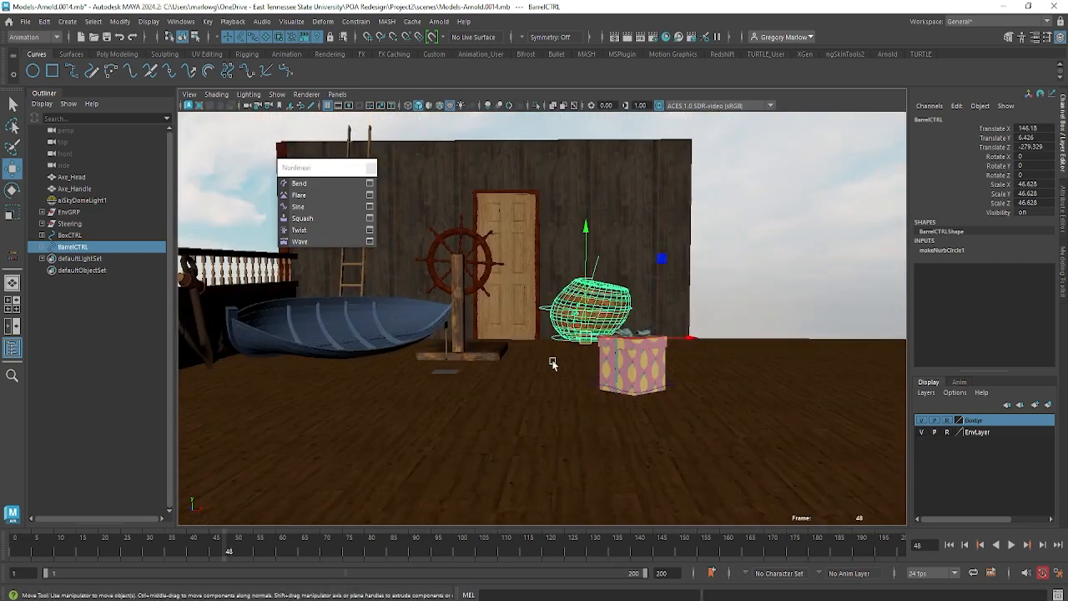
pyautogui.moveTo(553, 365)
pyautogui.keyDown('alt'); pyautogui.mouseDown()
pyautogui.moveTo(535, 373)
pyautogui.moveTo(541, 380)
pyautogui.mouseUp(); pyautogui.keyUp('alt')
pyautogui.keyDown('alt'); pyautogui.moveTo(540, 380); pyautogui.dragTo(869, 404, button='right'); pyautogui.keyUp('alt')
pyautogui.hotkey('ctrl', 'z')
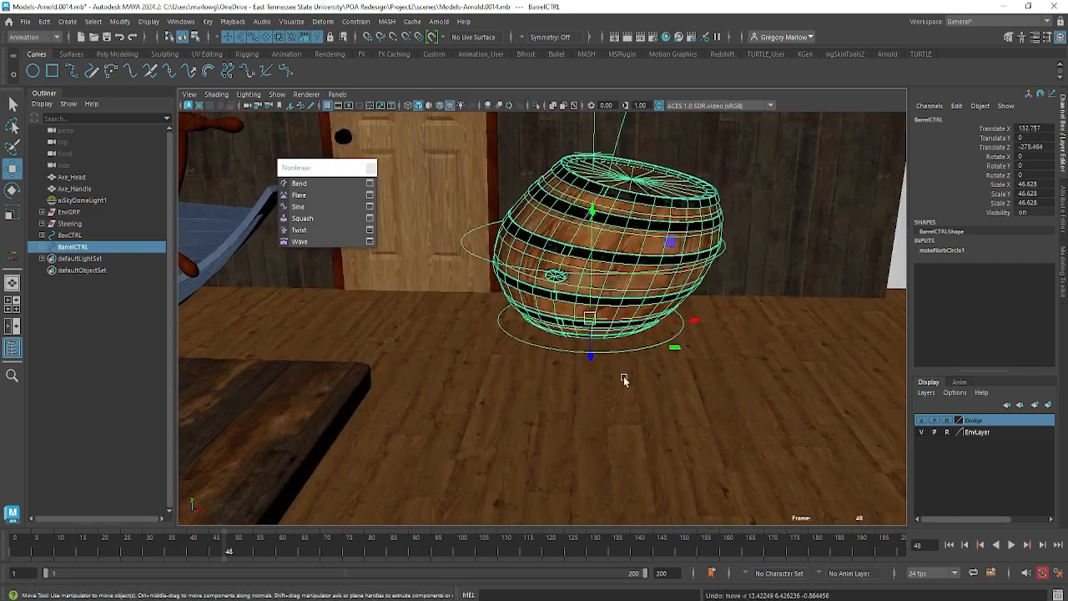
# Step: Try freezing the transformations of BarrelCTRL with the barrel and handles parented under it, and undo the freeze
pyautogui.keyDown('alt'); pyautogui.moveTo(575, 368); pyautogui.dragTo(565, 361); pyautogui.keyUp('alt')
pyautogui.keyDown('alt'); pyautogui.moveTo(535, 362); pyautogui.dragTo(639, 378, button='right'); pyautogui.keyUp('alt')
pyautogui.keyDown('alt'); pyautogui.moveTo(639, 380); pyautogui.dragTo(651, 427); pyautogui.keyUp('alt')
pyautogui.click(462, 367)
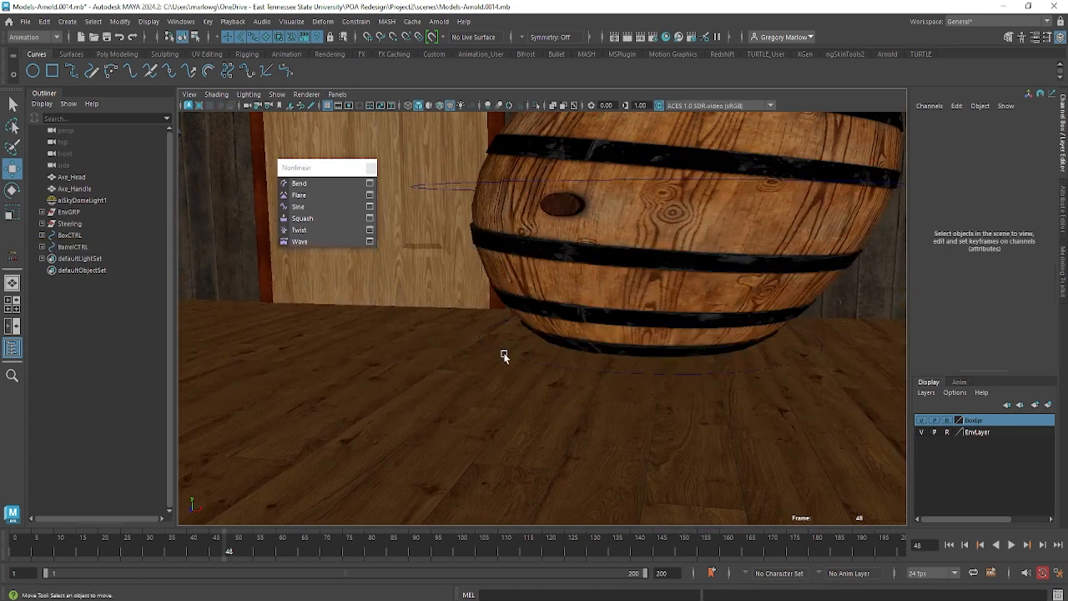
pyautogui.click(507, 355)
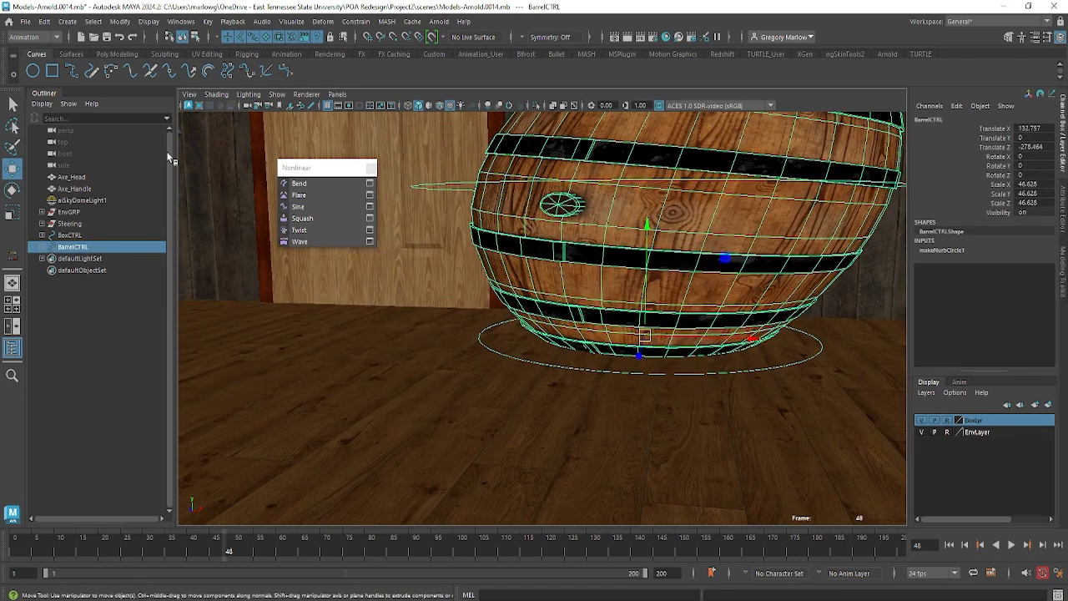
pyautogui.click(122, 22)
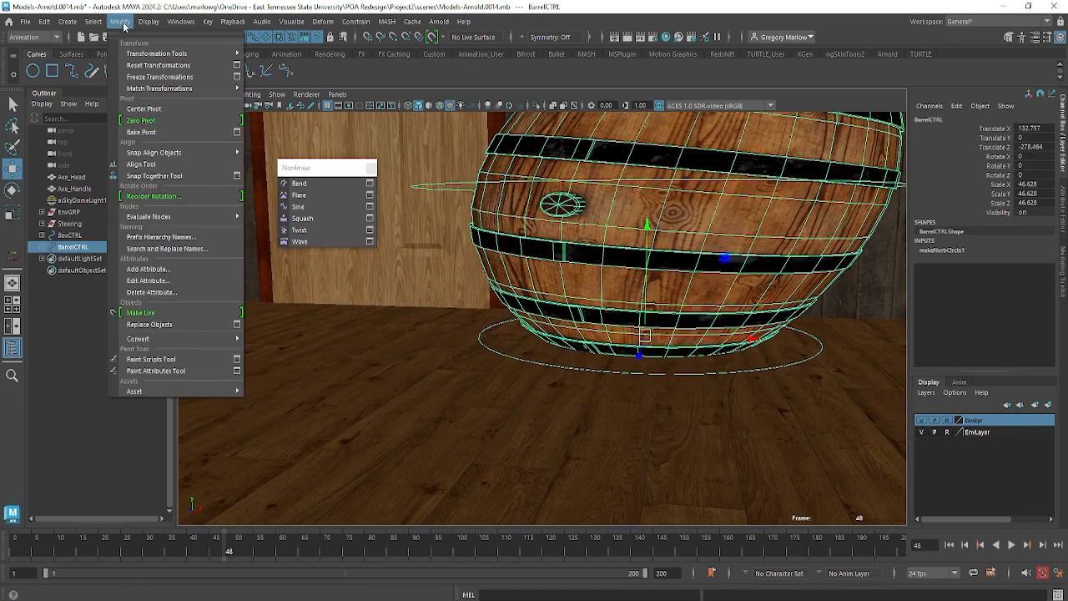
pyautogui.click(170, 77)
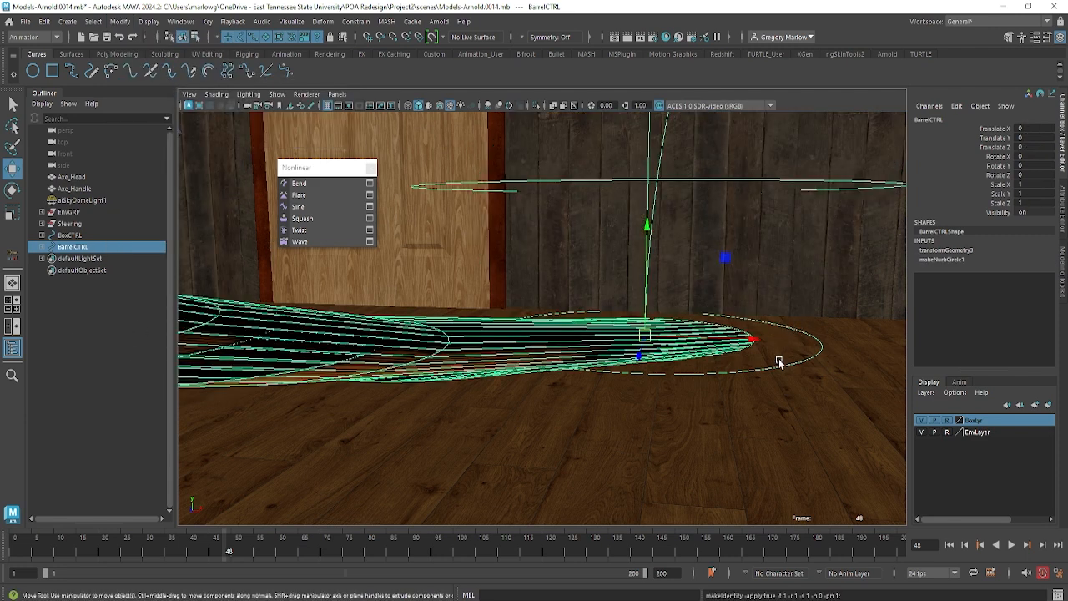
pyautogui.click(42, 247)
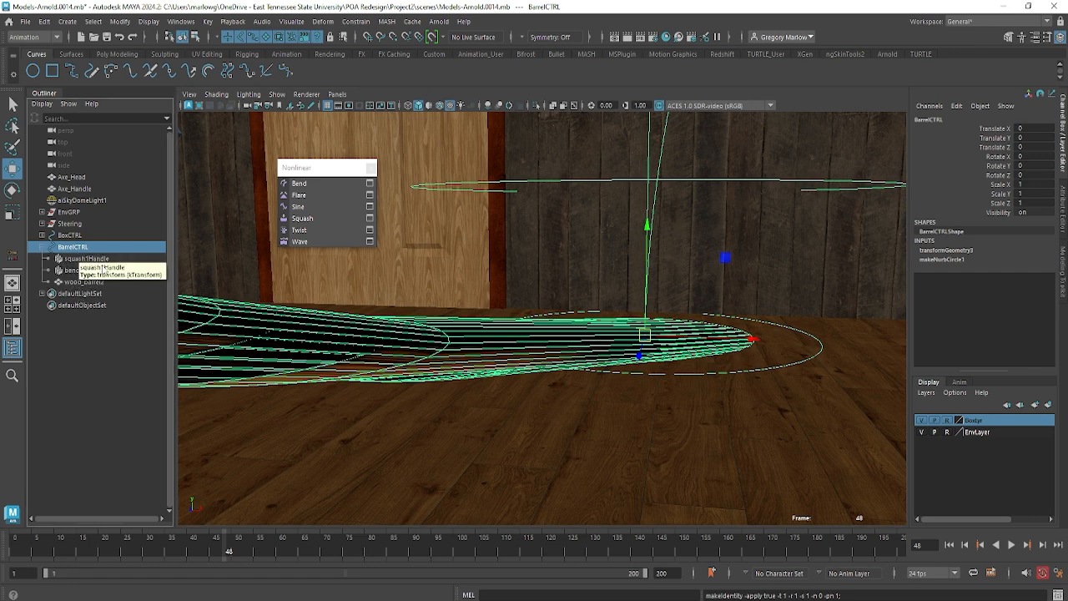
pyautogui.hotkey('ctrl', 'z')
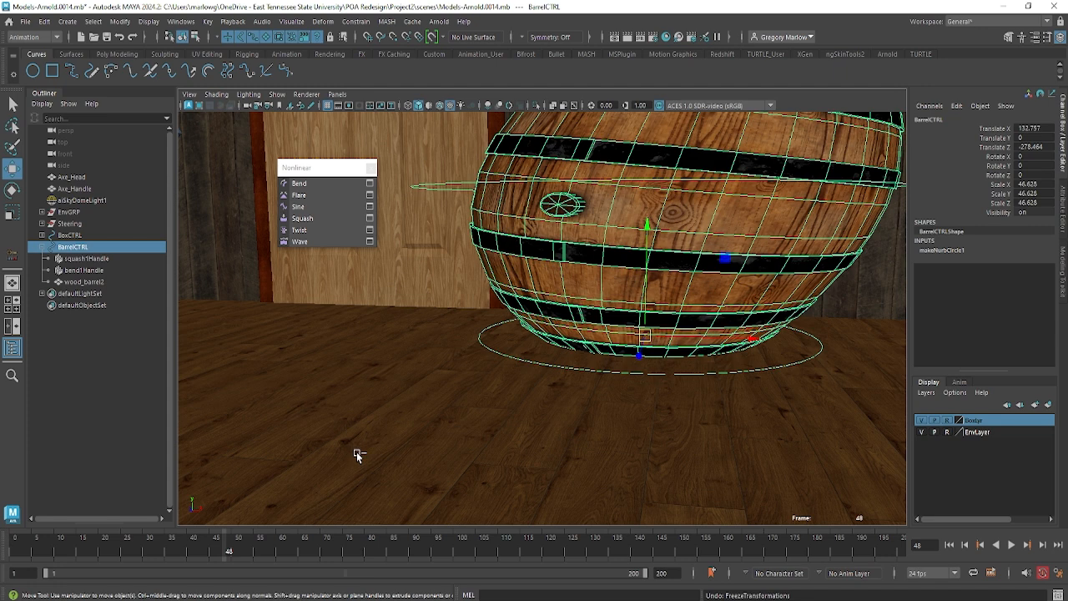
# Step: Undo the parenting of the barrel and both deformer handles under BarrelCTRL
pyautogui.click(356, 452)
pyautogui.hotkey('ctrl', 'z')
pyautogui.hotkey('ctrl', 'z')
pyautogui.hotkey('ctrl', 'z')
pyautogui.hotkey('ctrl', 'z')
pyautogui.hotkey('ctrl', 'z')
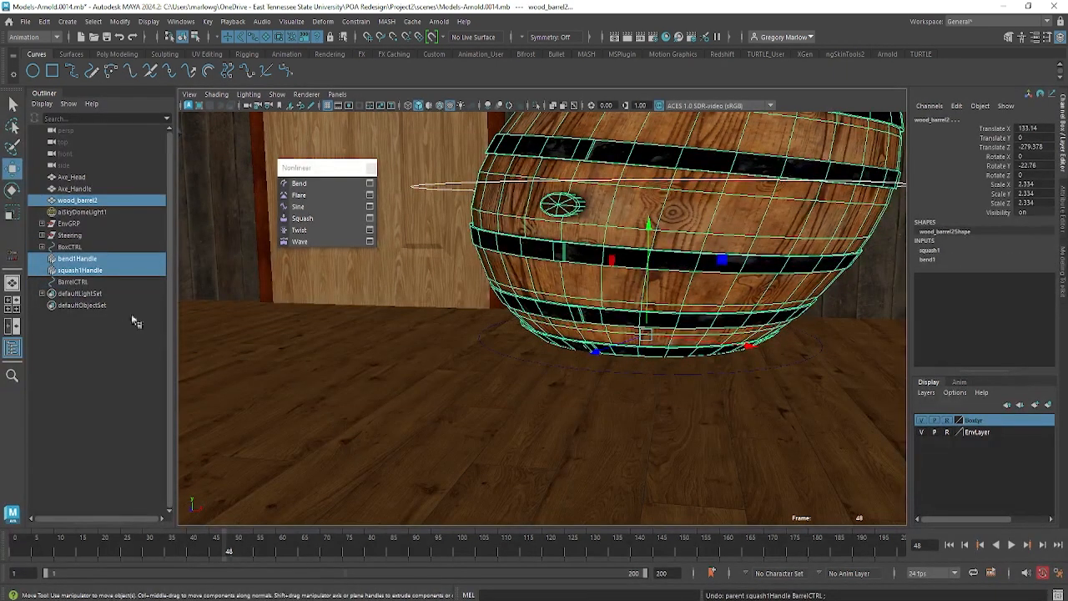
# Step: Freeze the transformations of the unparented BarrelCTRL circle and delete its construction history
pyautogui.click(74, 281)
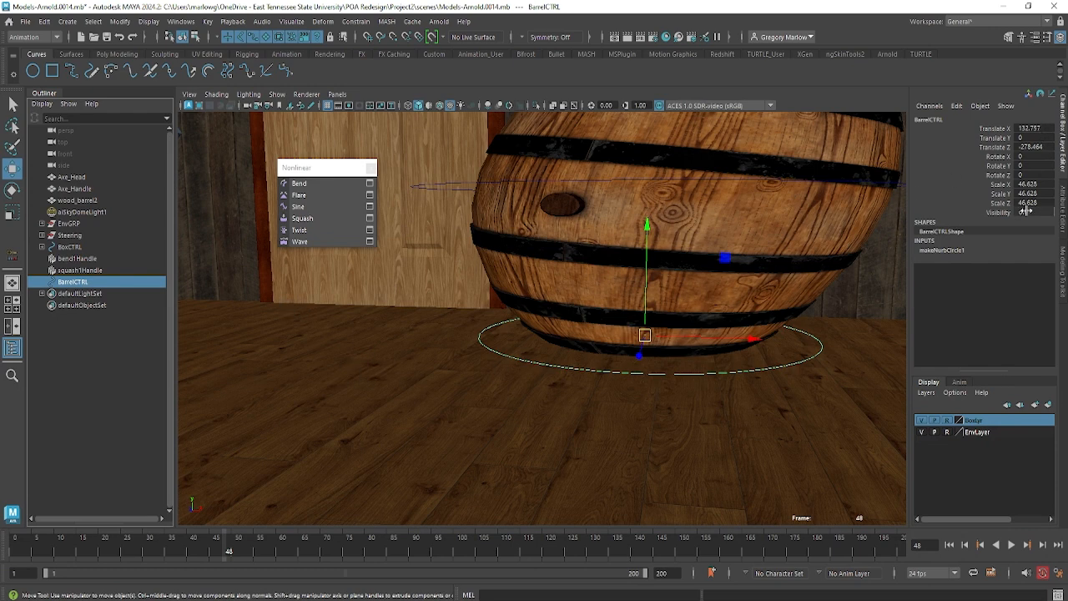
pyautogui.click(119, 21)
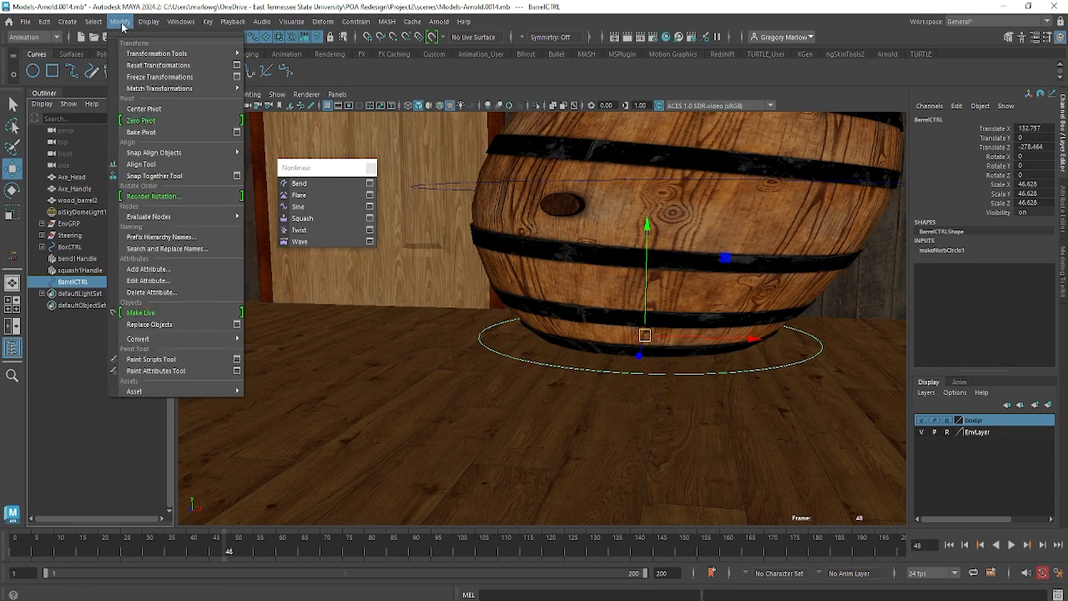
pyautogui.click(160, 77)
pyautogui.click(45, 22)
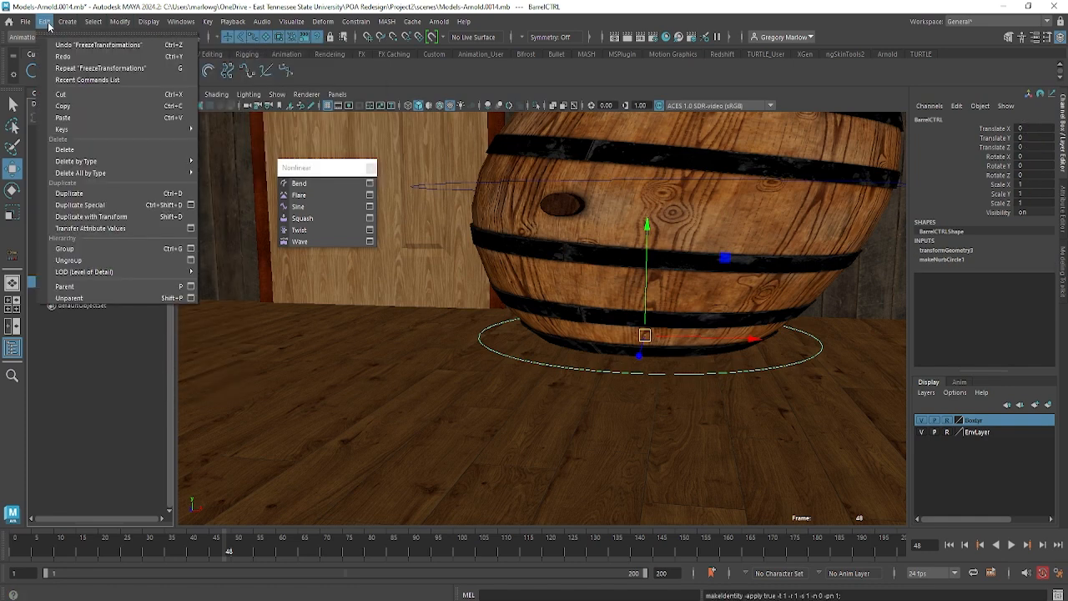
pyautogui.moveTo(86, 162)
pyautogui.click(226, 162)
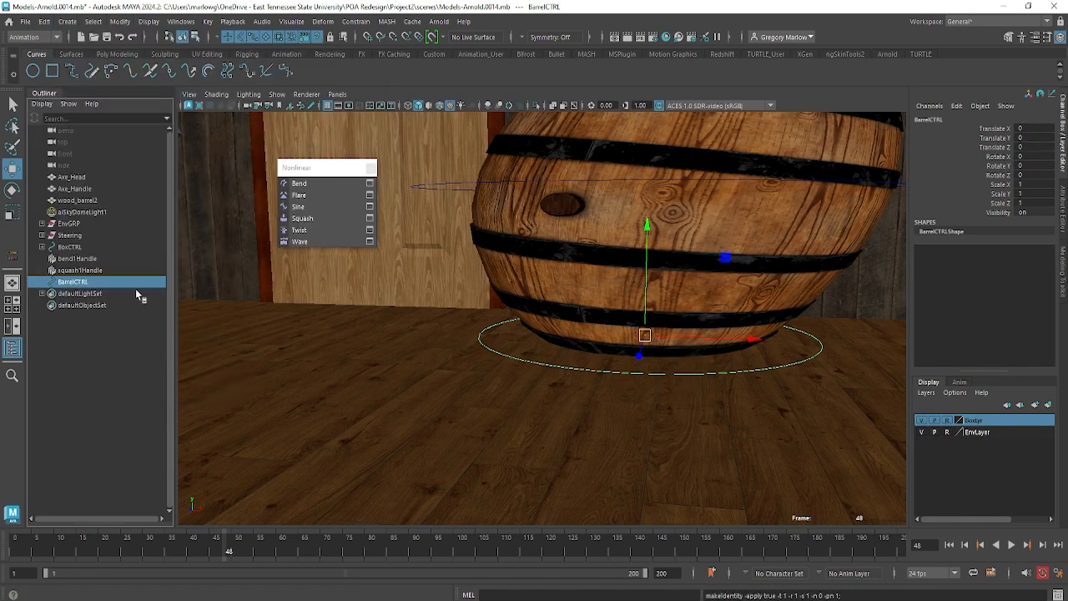
# Step: Parent squash1Handle, bend1Handle and wood_barrel2 under the frozen BarrelCTRL circle
pyautogui.click(79, 269)
pyautogui.keyDown('ctrl'); pyautogui.click(79, 259); pyautogui.keyUp('ctrl')
pyautogui.keyDown('ctrl'); pyautogui.click(90, 202); pyautogui.keyUp('ctrl')
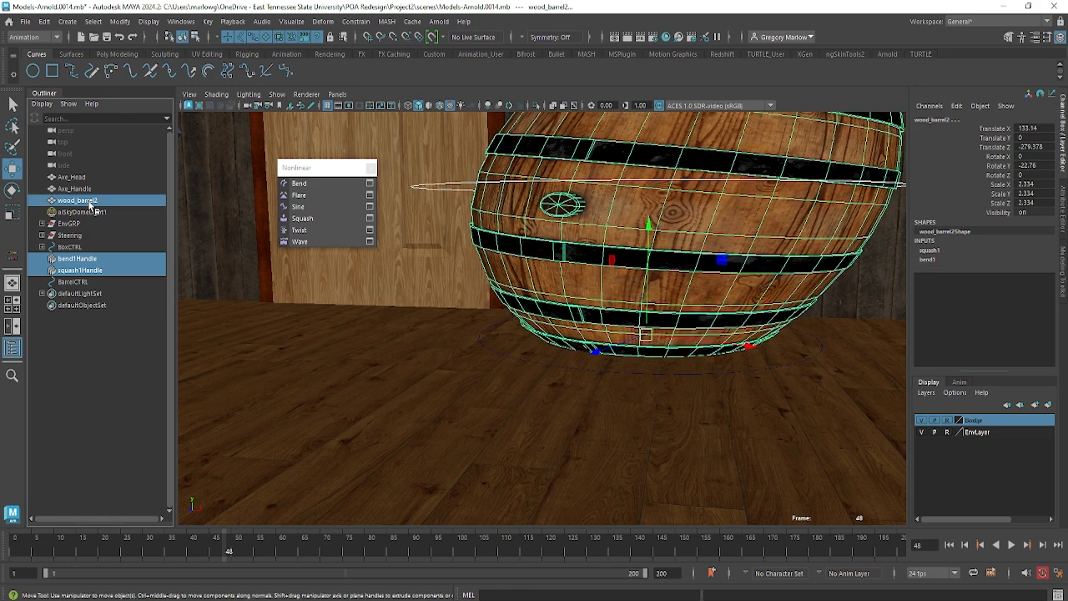
pyautogui.moveTo(67, 272); pyautogui.dragTo(71, 282, button='middle')
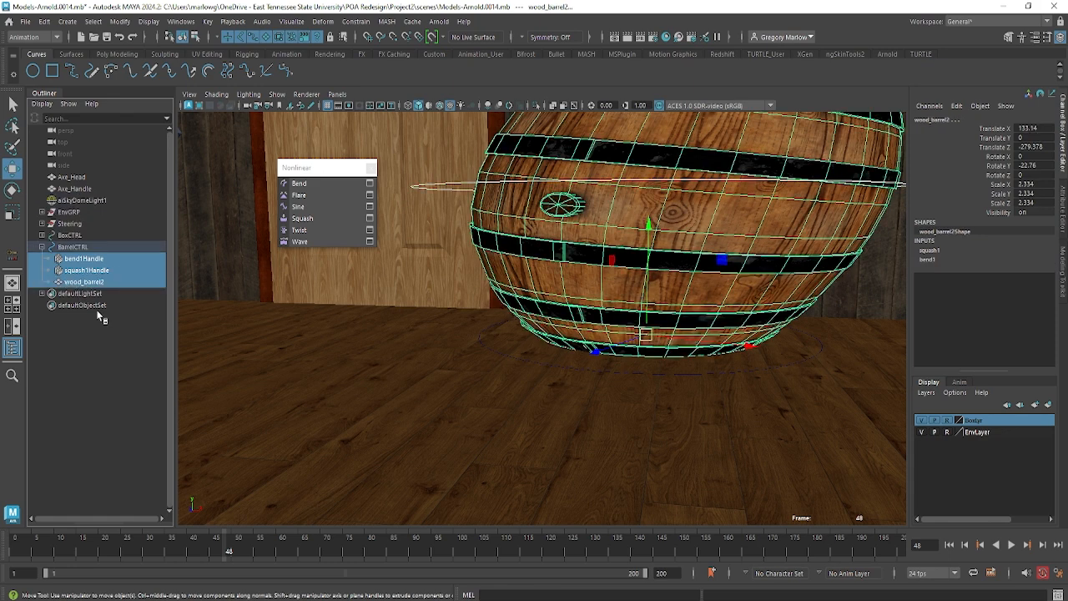
# Step: Test-move BarrelCTRL over to the rowboat, and reset its Translate X, Y and Z to 0
pyautogui.click(81, 248)
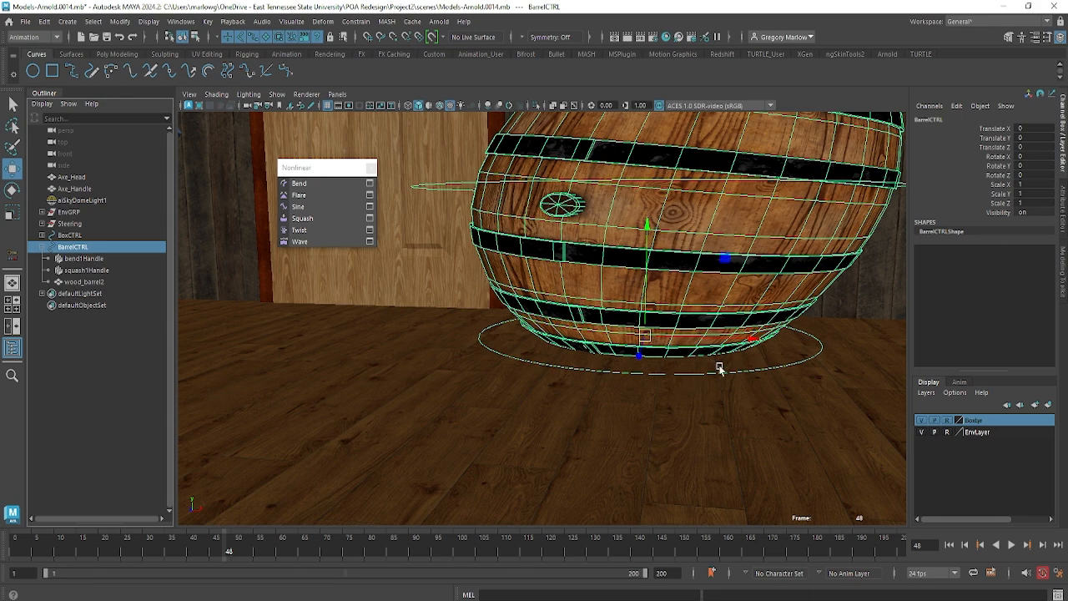
pyautogui.scroll(-5, 692, 374)
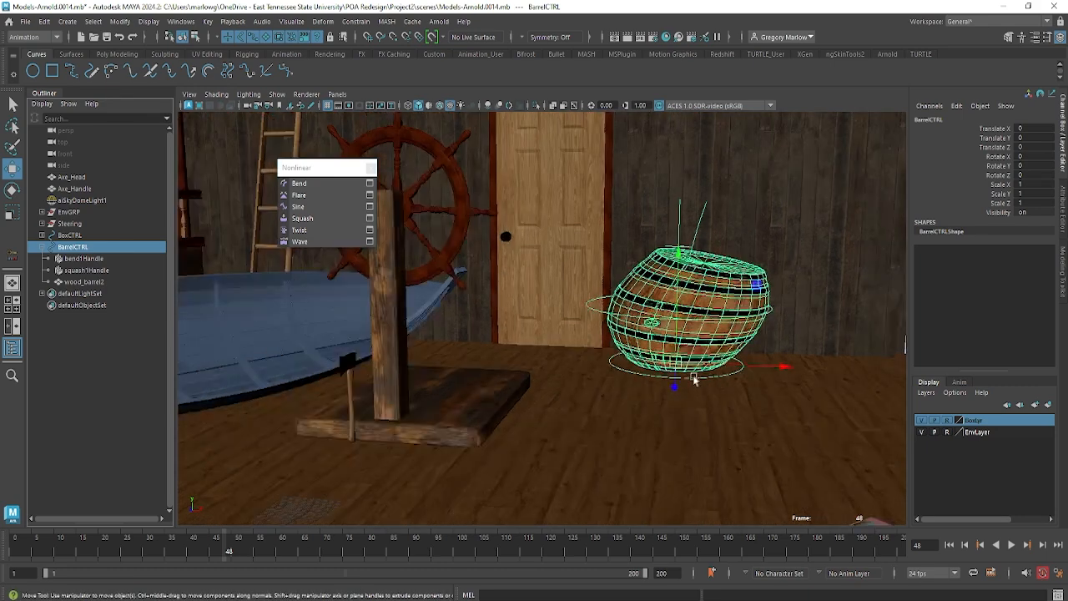
pyautogui.moveTo(677, 363); pyautogui.dragTo(243, 279)
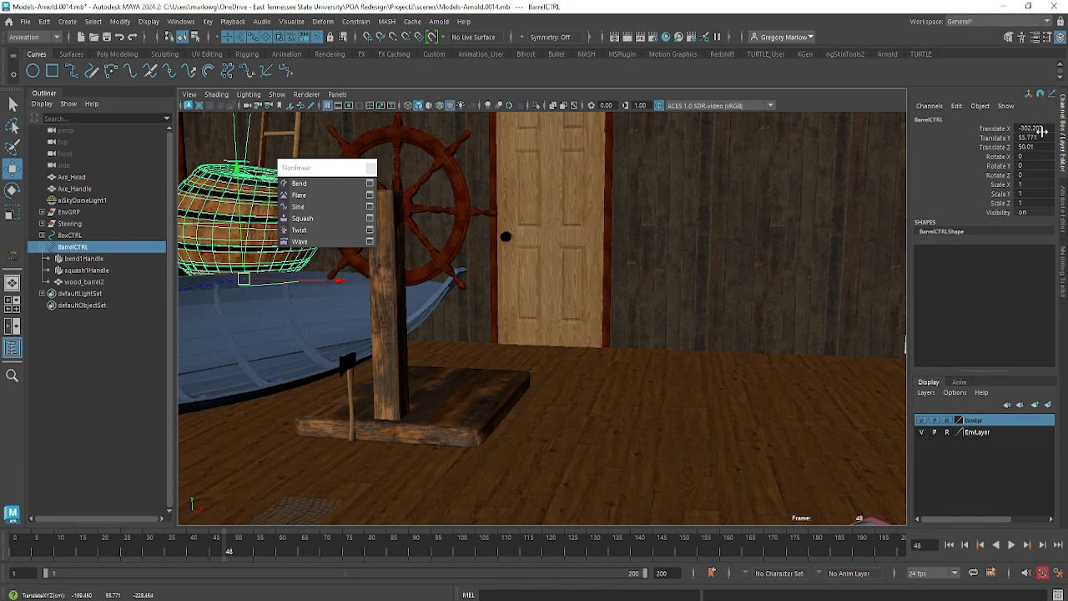
pyautogui.moveTo(1043, 131); pyautogui.dragTo(1019, 150)
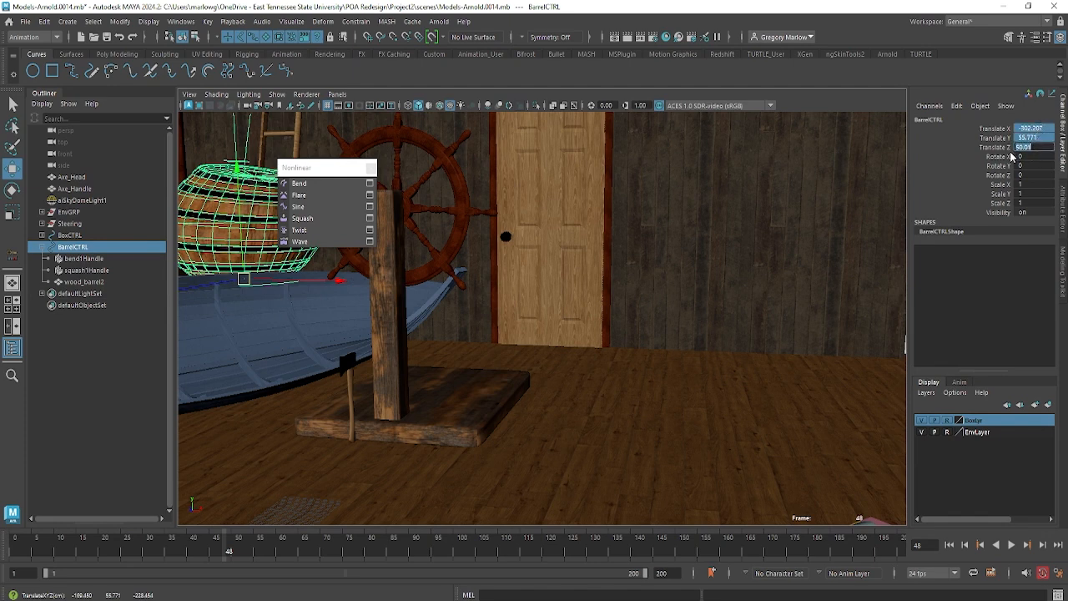
pyautogui.write('0')
pyautogui.press('Return')
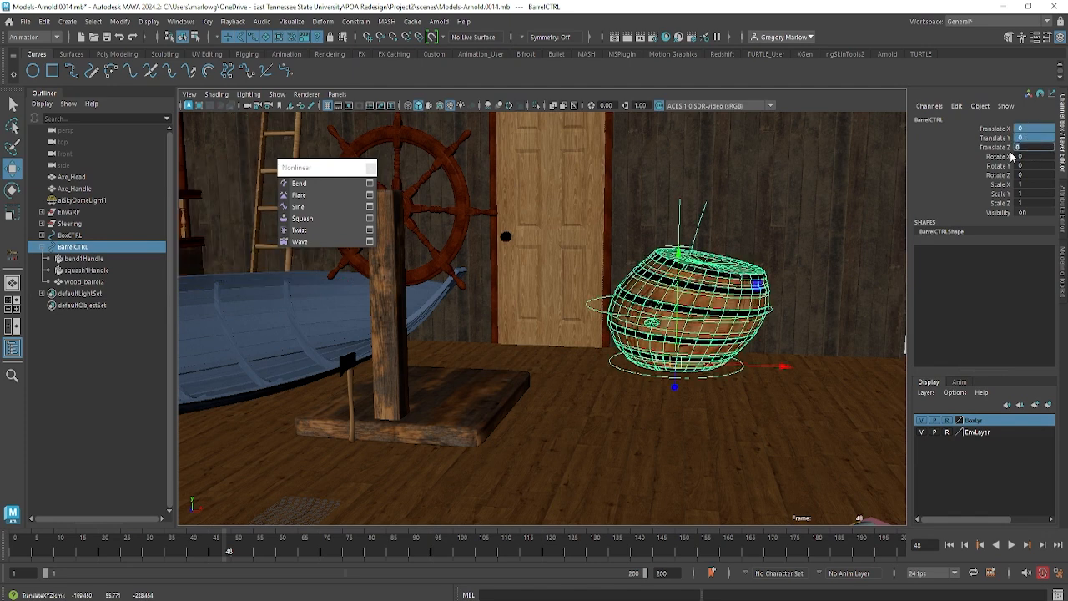
# Step: Examine the channels of BarrelCTRL and of its child deformer handles, bend1Handle and squash1Handle
pyautogui.click(715, 464)
pyautogui.click(729, 377)
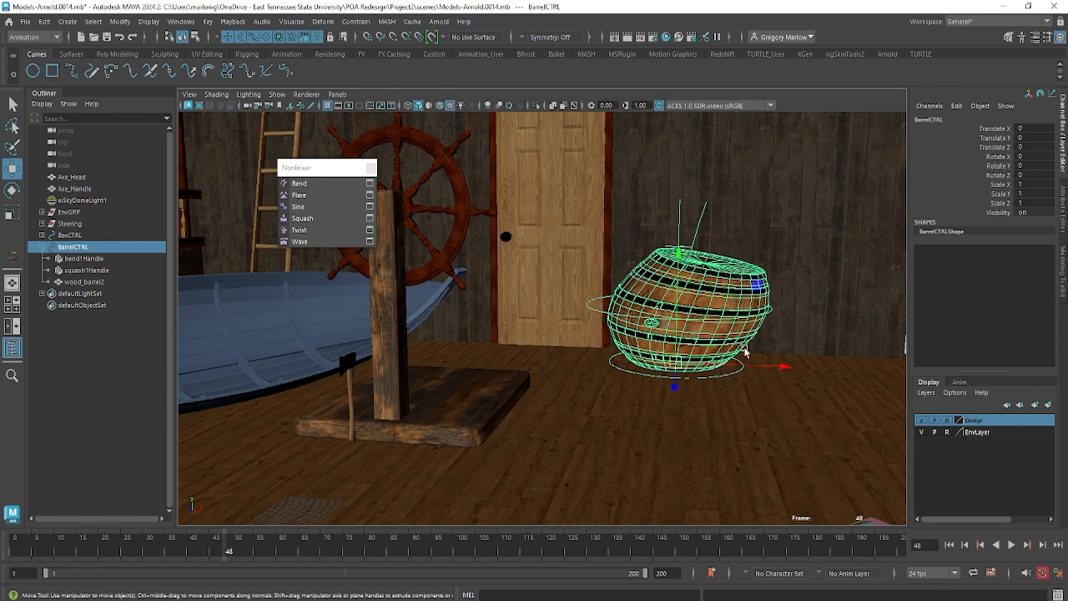
pyautogui.click(77, 261)
pyautogui.click(79, 270)
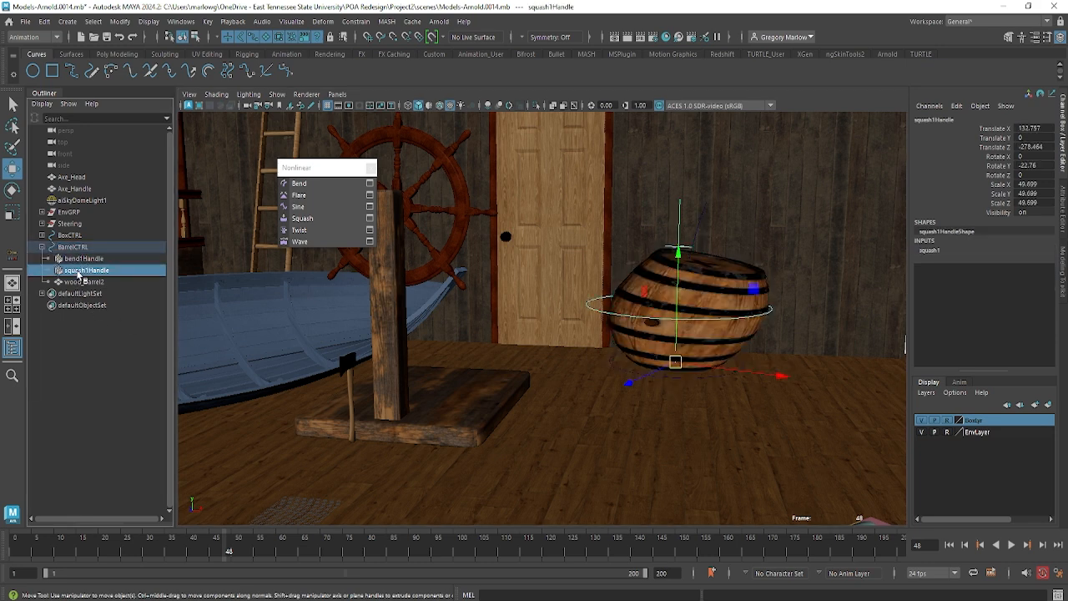